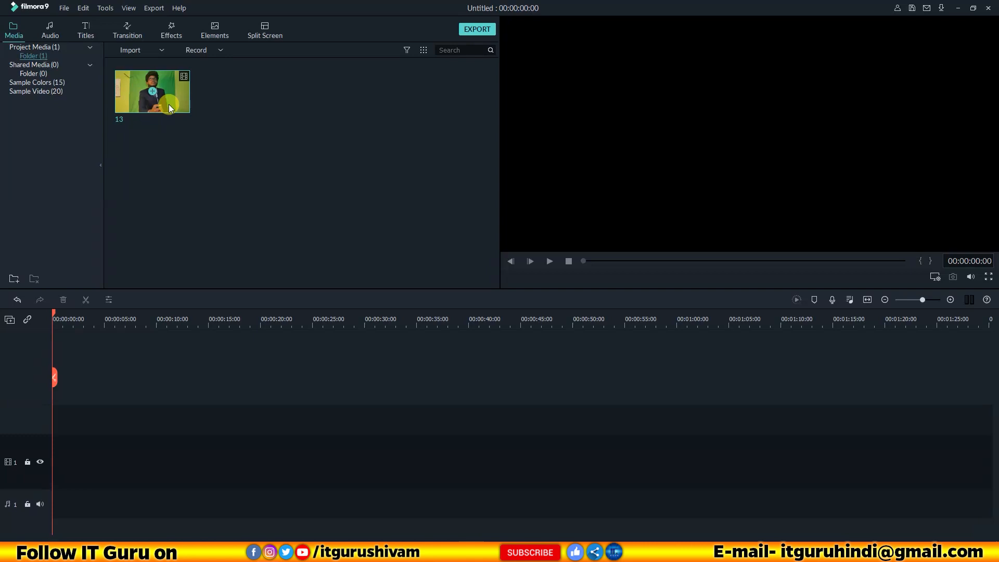
Place clip 13 at the start of video track 1 and match the project settings to the media at 1920 x 1080 30fps.
{"action": "left_click_drag", "start_coordinate": [169, 104], "coordinate": [46, 463]}
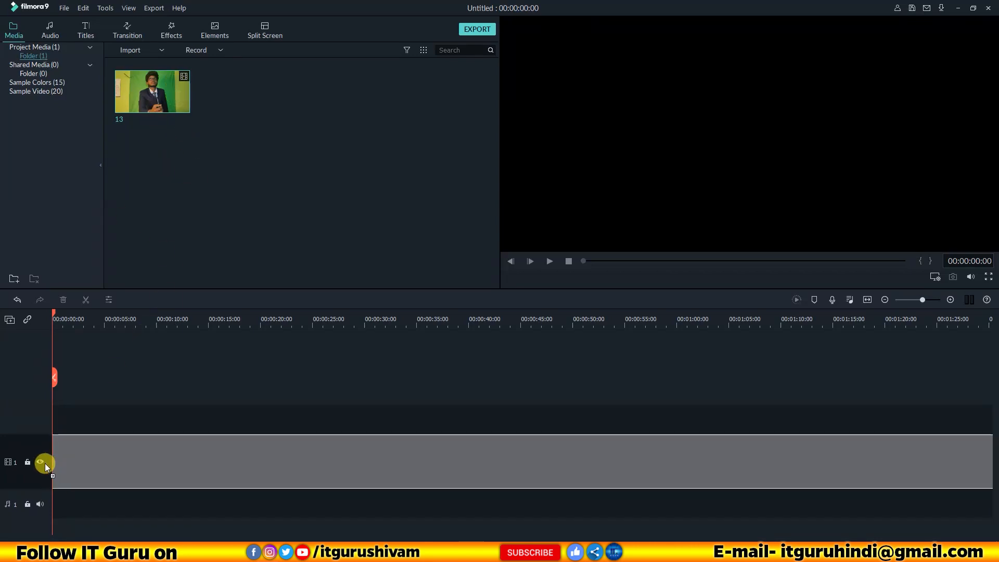
{"action": "left_click_drag", "start_coordinate": [45, 463], "coordinate": [44, 463]}
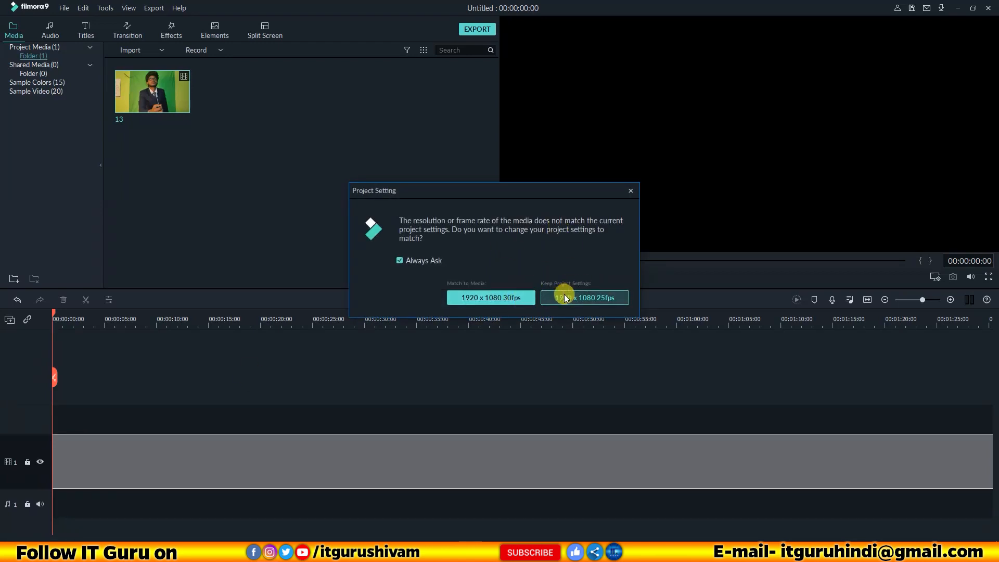
{"action": "left_click", "coordinate": [514, 298]}
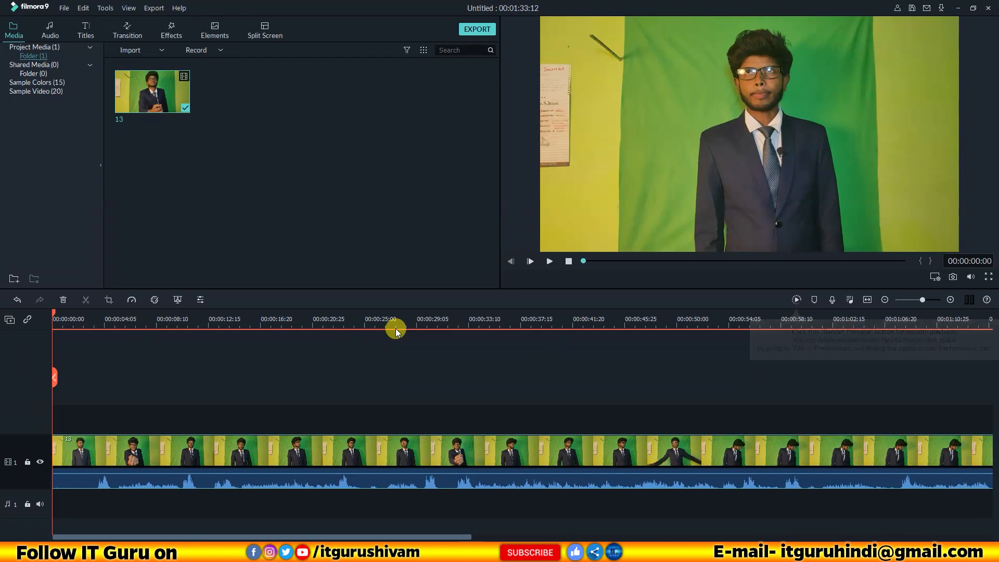
Look through the footage on the timeline and play part of it to review the speech.
{"action": "left_click", "coordinate": [479, 319]}
{"action": "left_click_drag", "start_coordinate": [479, 319], "coordinate": [522, 339]}
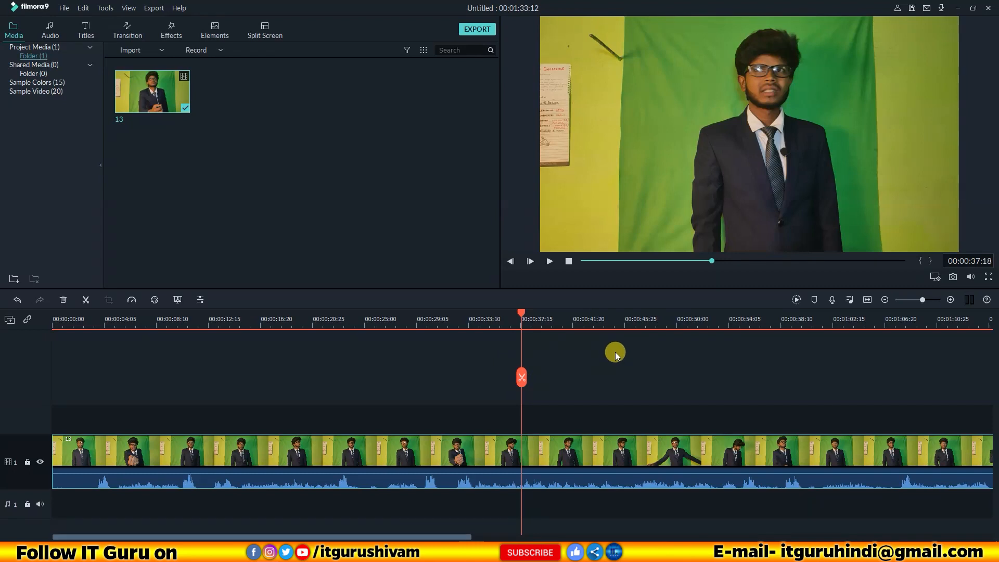
{"action": "left_click", "coordinate": [715, 316]}
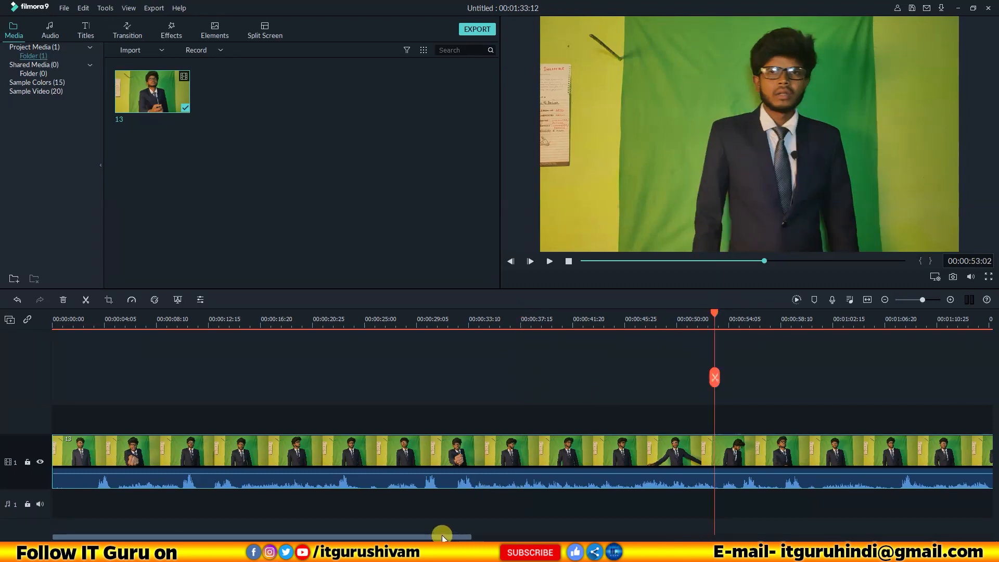
{"action": "left_click_drag", "start_coordinate": [441, 536], "coordinate": [651, 535]}
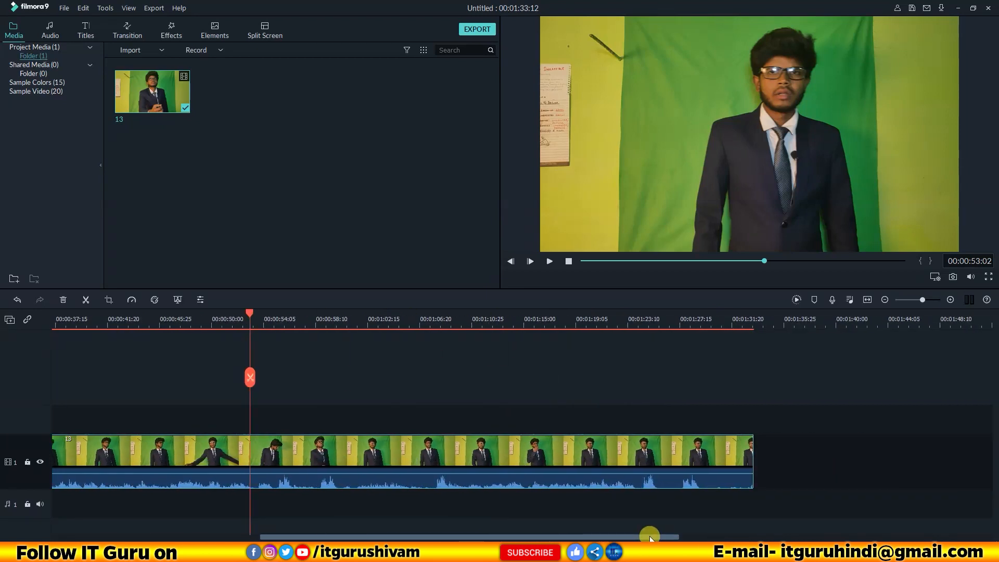
{"action": "left_click", "coordinate": [380, 320]}
{"action": "key", "text": "space"}
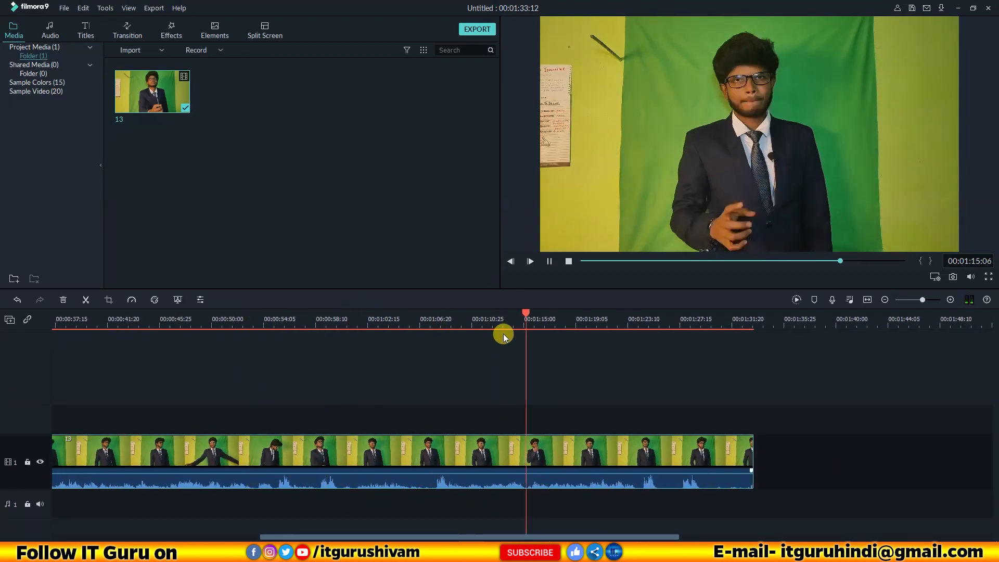
{"action": "key", "text": "ctrl+z"}
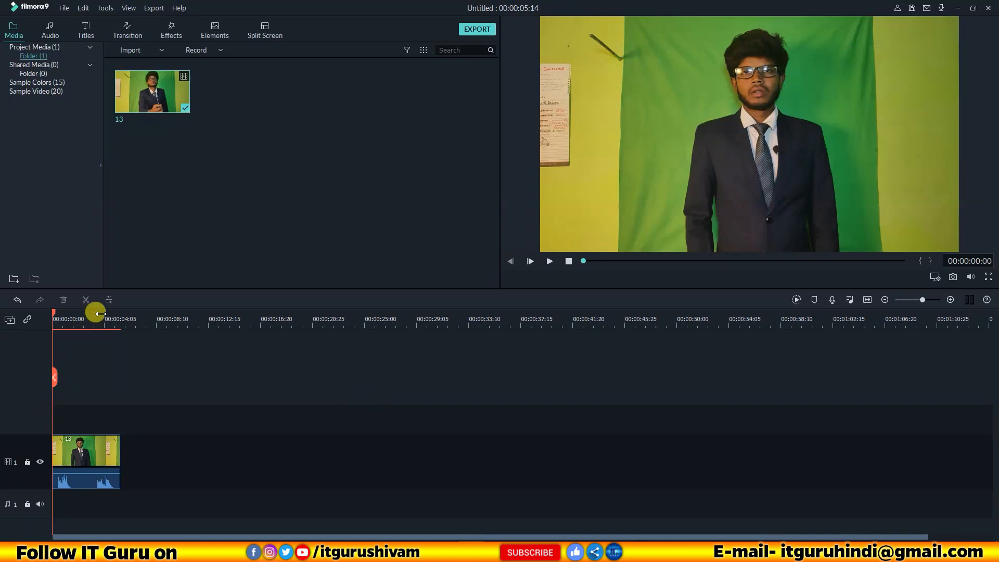
Detach the audio from clip 13 on video track 1.
{"action": "left_click_drag", "start_coordinate": [55, 317], "coordinate": [87, 336]}
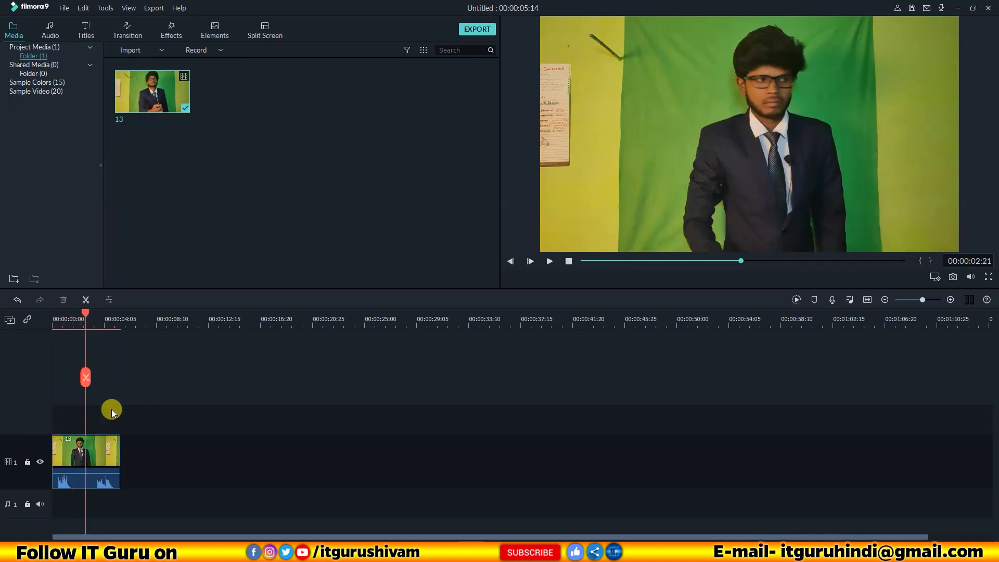
{"action": "left_click", "coordinate": [96, 438]}
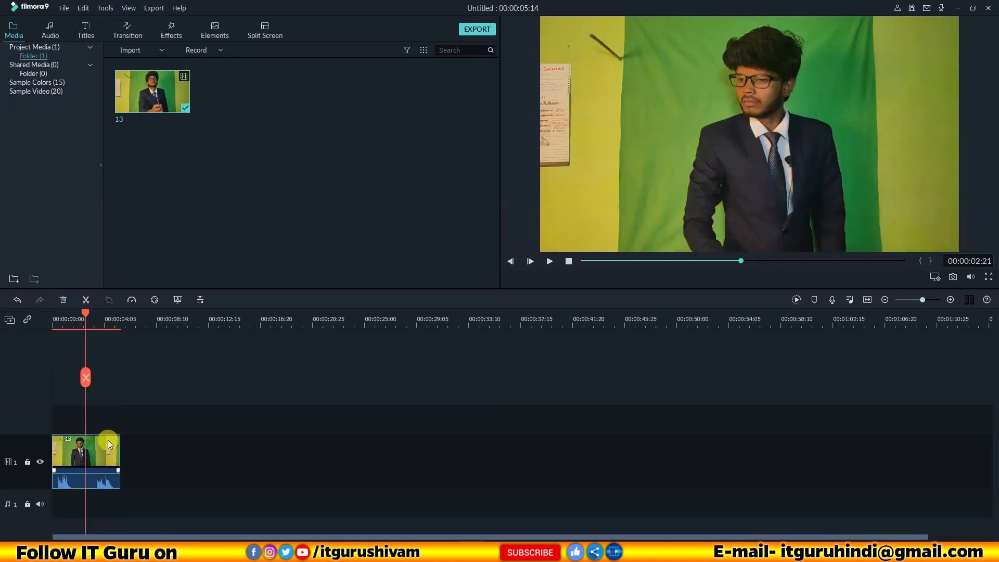
{"action": "right_click", "coordinate": [108, 439]}
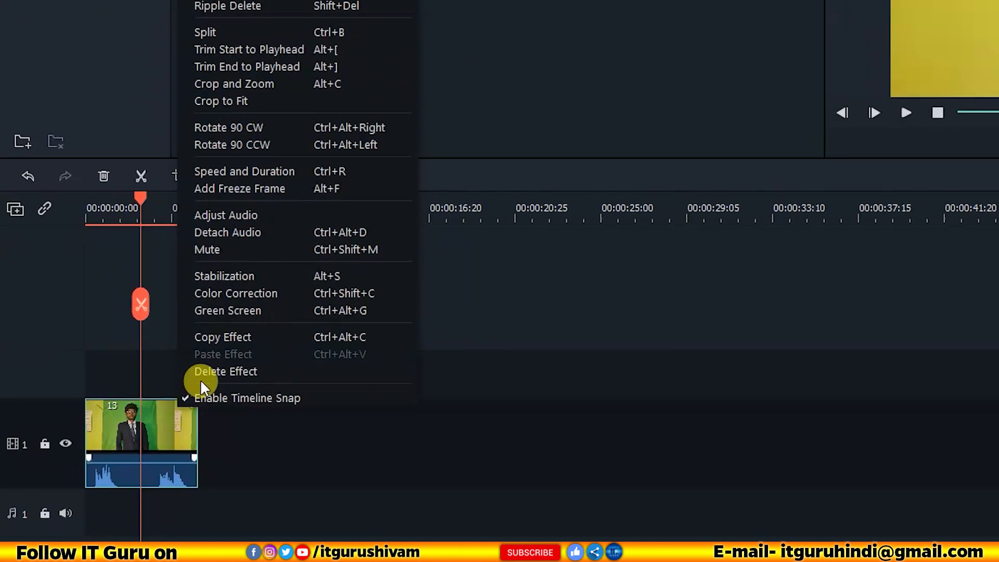
{"action": "left_click", "coordinate": [231, 233]}
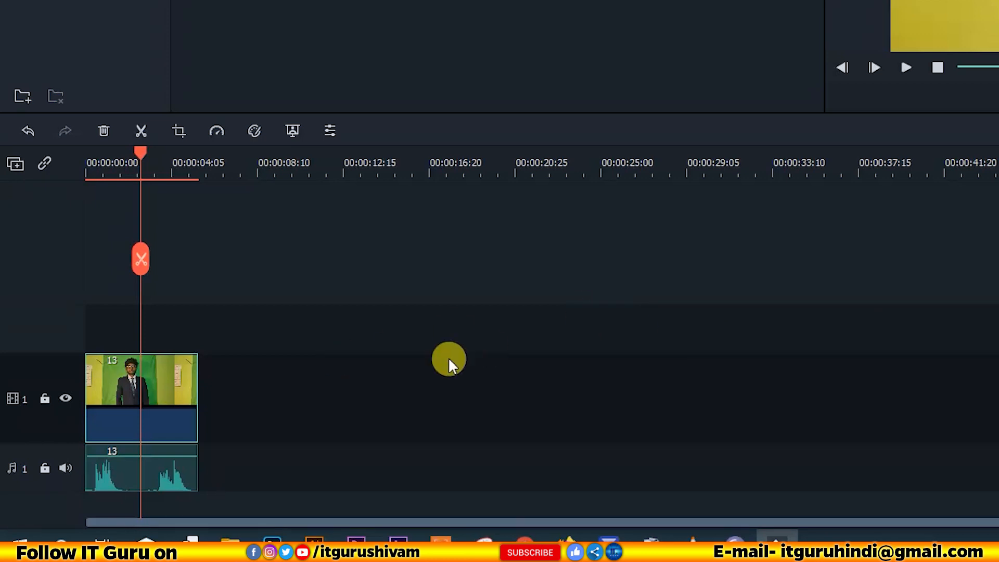
Play the detached audio from the start and split it in the silence after the first phrase, at about 2 seconds.
{"action": "left_click", "coordinate": [151, 486]}
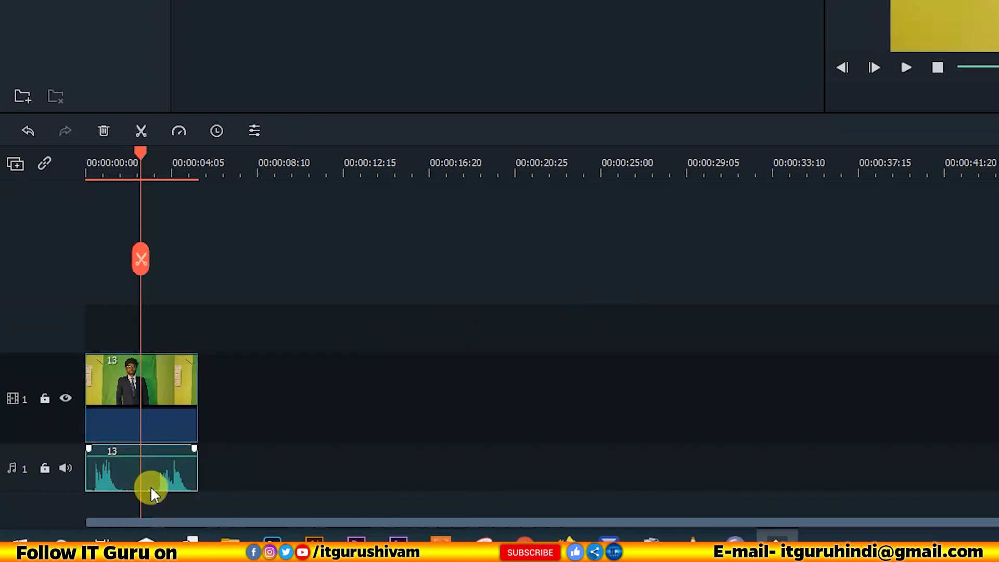
{"action": "left_click", "coordinate": [139, 224]}
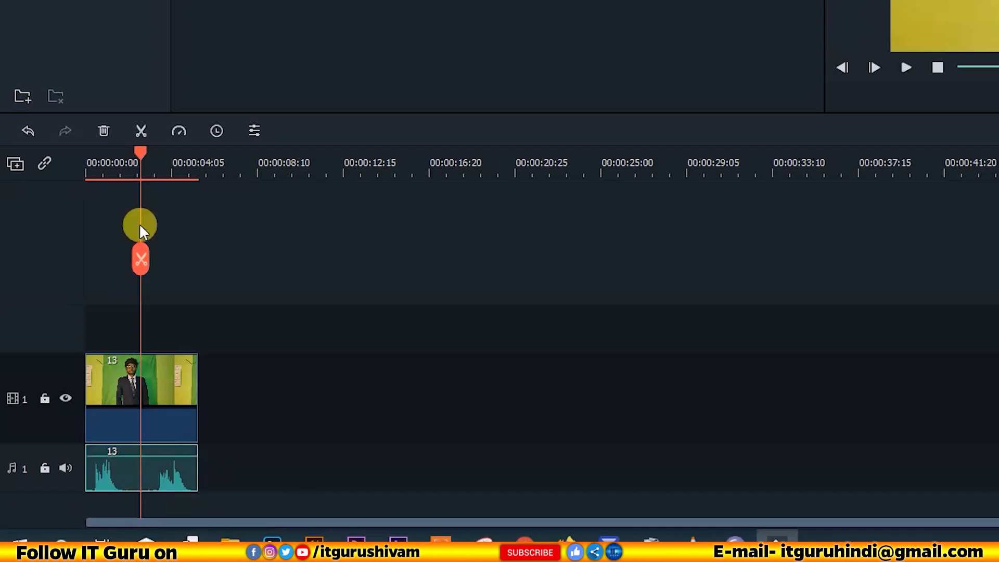
{"action": "mouse_move", "coordinate": [138, 150]}
{"action": "left_mouse_down"}
{"action": "mouse_move", "coordinate": [78, 151]}
{"action": "mouse_move", "coordinate": [129, 153]}
{"action": "left_mouse_up"}
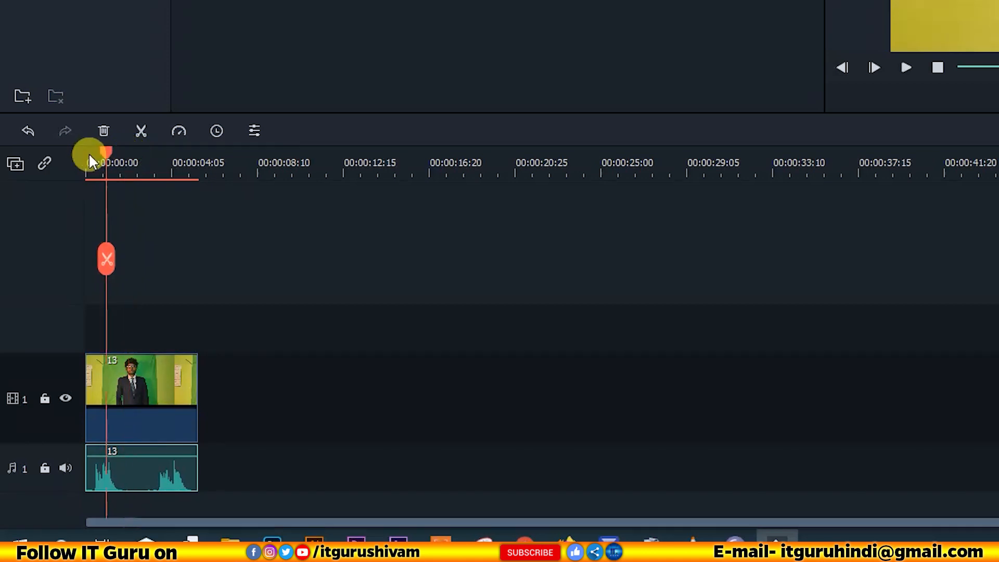
{"action": "left_click_drag", "start_coordinate": [129, 151], "coordinate": [90, 155]}
{"action": "key", "text": "space"}
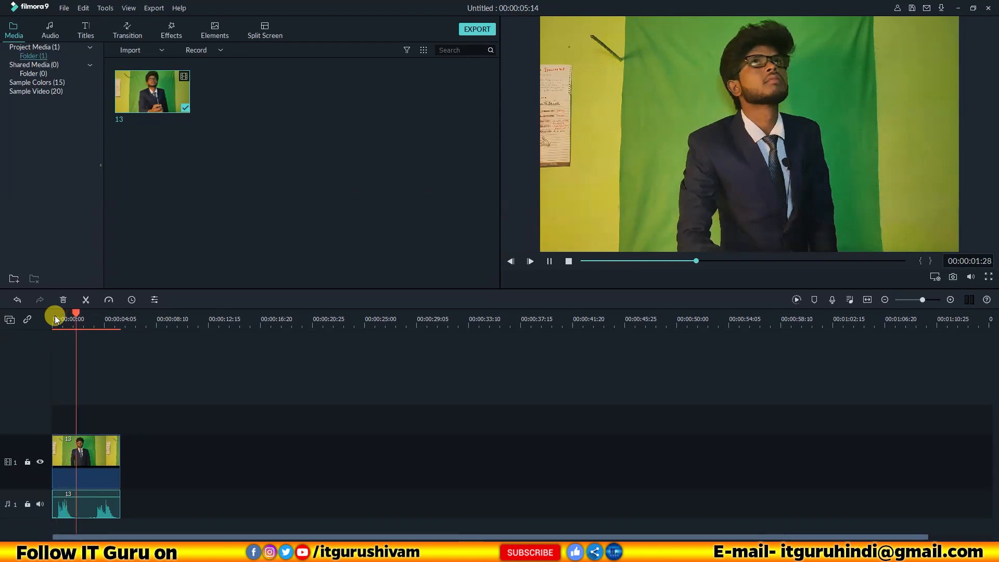
{"action": "key", "text": "space"}
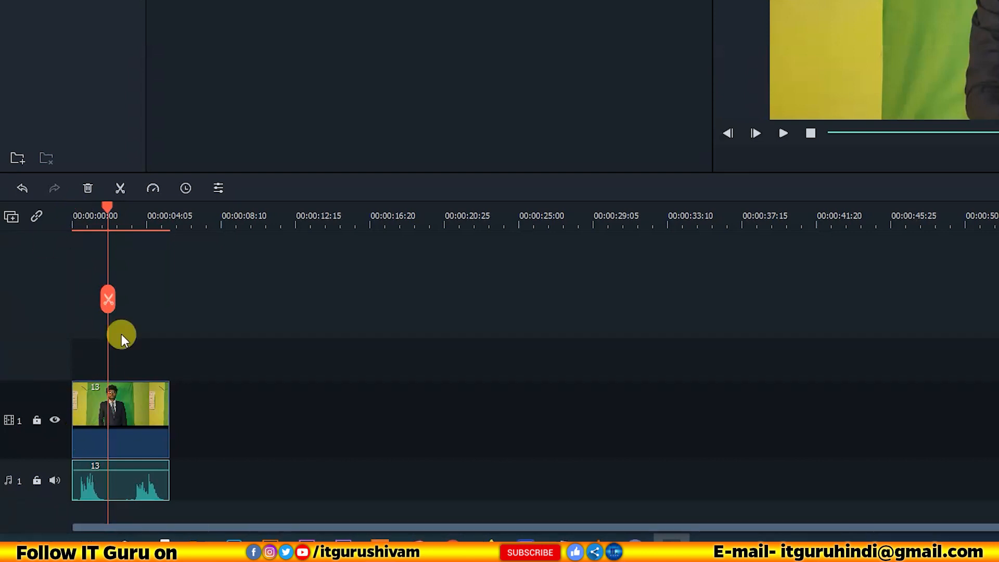
{"action": "left_click", "coordinate": [108, 301]}
Duplicate the first audio segment and place the copy at the start of a new audio track 2.
{"action": "left_click", "coordinate": [96, 478]}
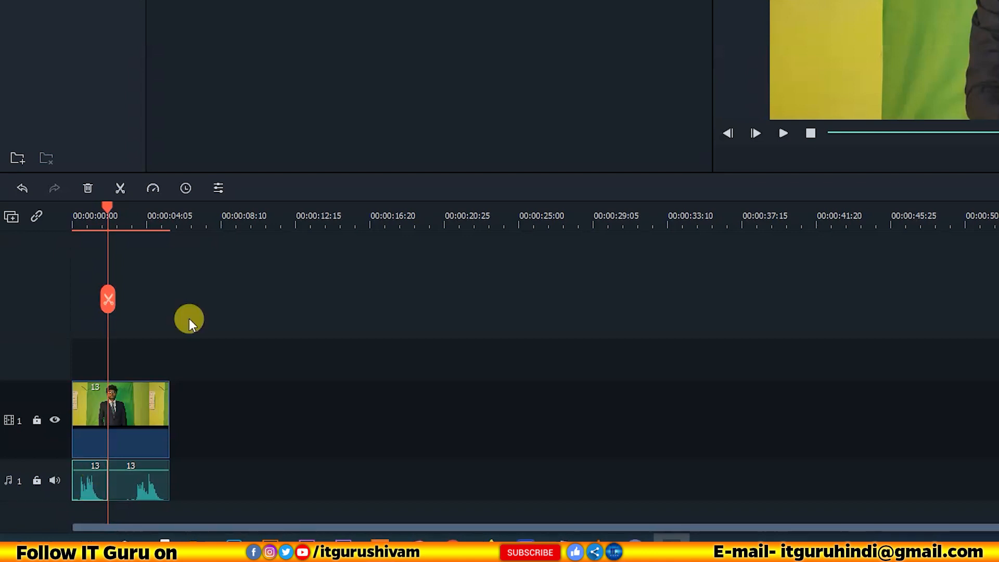
{"action": "left_click", "coordinate": [197, 217]}
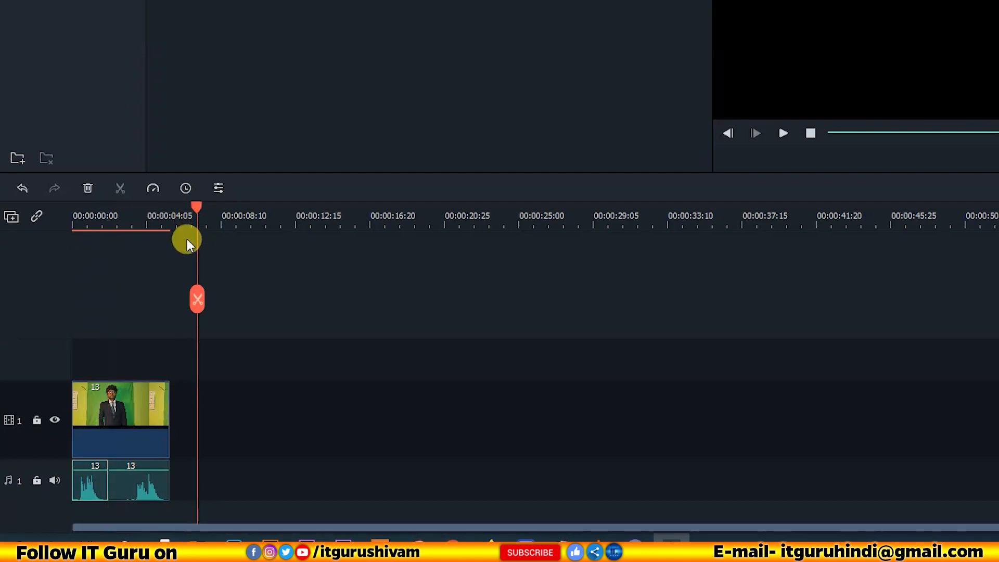
{"action": "key", "text": "ctrl+v"}
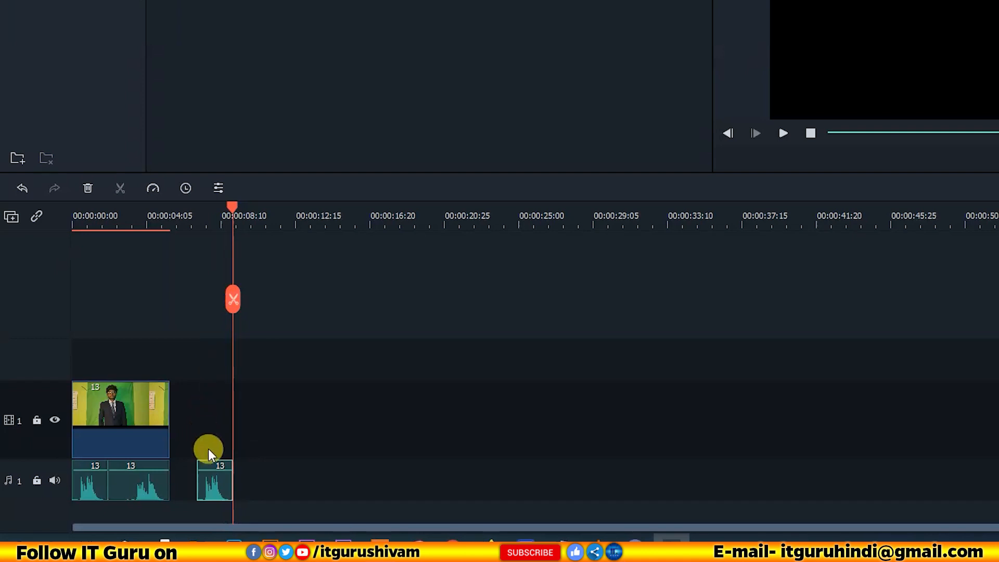
{"action": "left_click", "coordinate": [214, 486]}
{"action": "left_click_drag", "start_coordinate": [215, 486], "coordinate": [99, 513]}
Paste another copy of the first audio segment and move it to the start of a new audio track 3.
{"action": "left_click", "coordinate": [108, 224]}
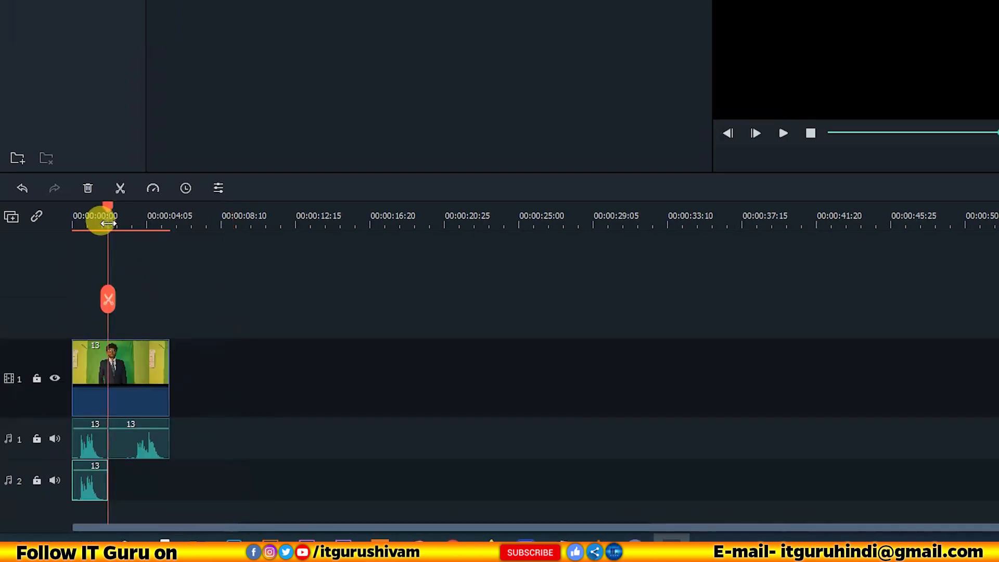
{"action": "left_click_drag", "start_coordinate": [110, 206], "coordinate": [196, 207]}
{"action": "key", "text": "ctrl+v"}
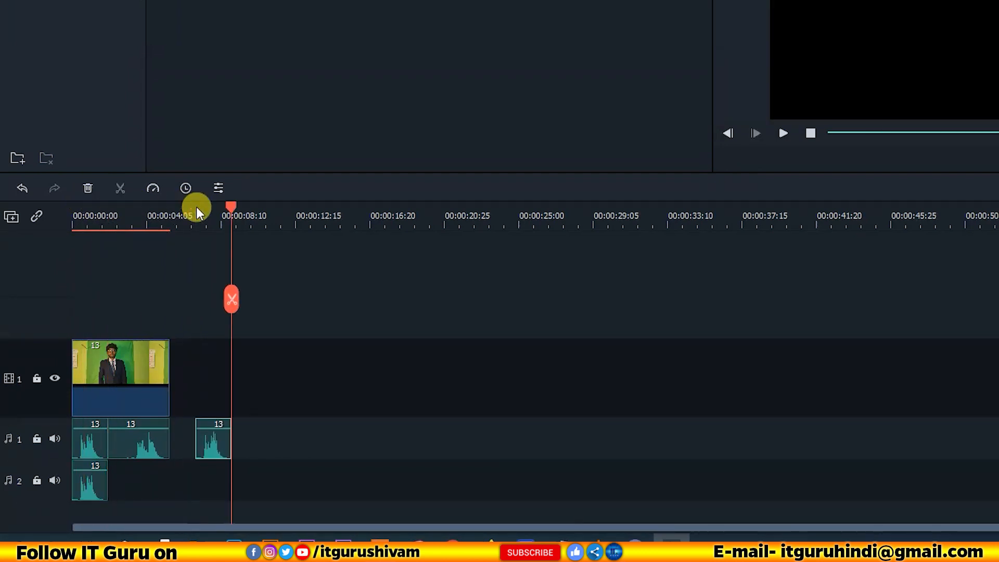
{"action": "left_click_drag", "start_coordinate": [210, 445], "coordinate": [87, 520]}
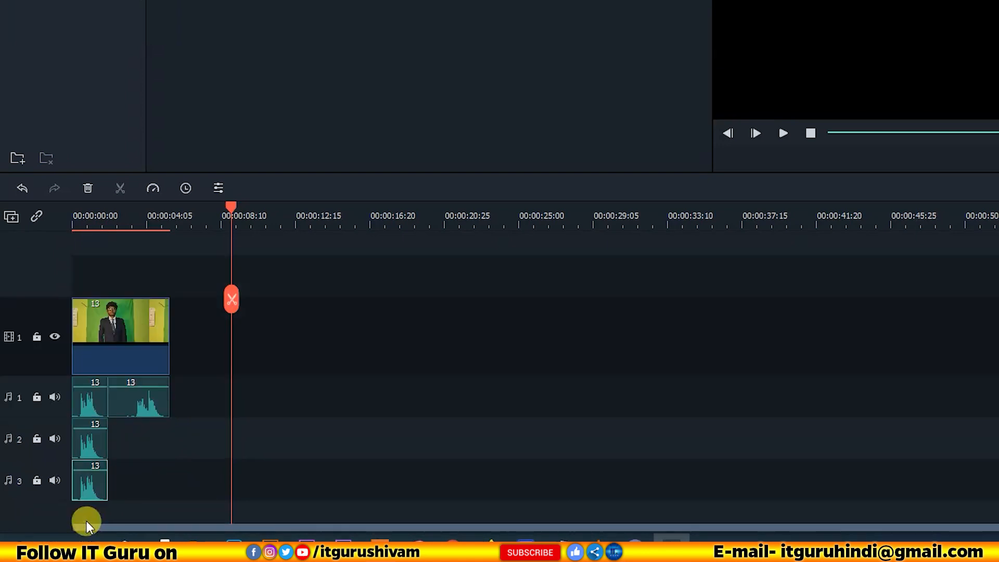
Paste two more copies of the audio segment and place them at the start of new audio tracks 4 and 5.
{"action": "key", "text": "ctrl+v"}
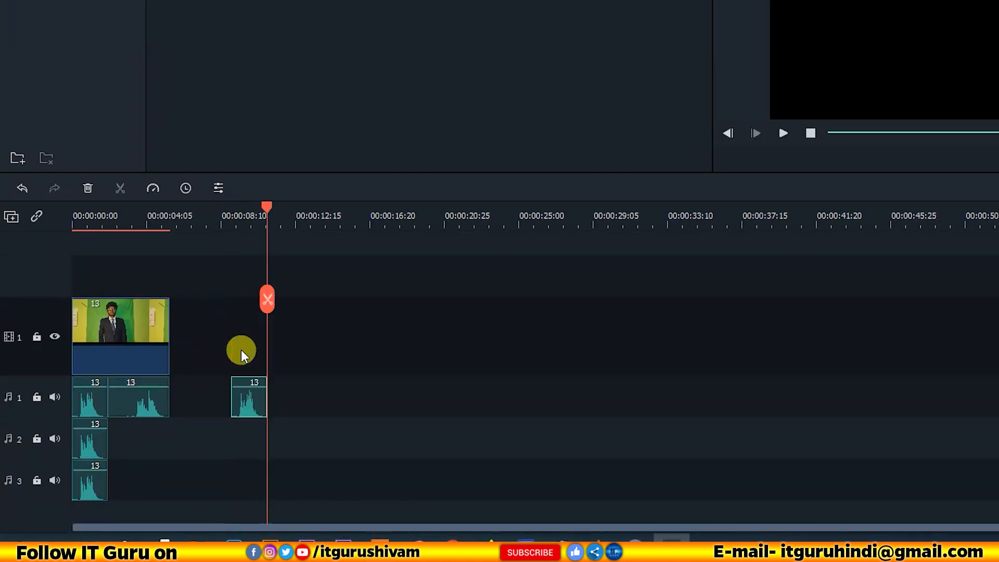
{"action": "left_click", "coordinate": [248, 396]}
{"action": "left_click_drag", "start_coordinate": [190, 451], "coordinate": [97, 513]}
{"action": "key", "text": "ctrl+v"}
{"action": "left_click", "coordinate": [275, 383]}
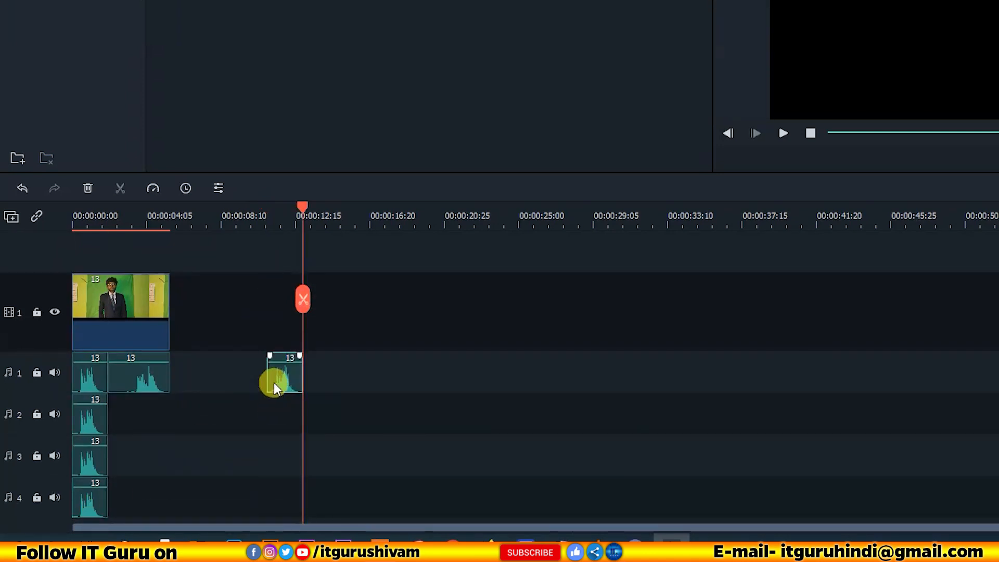
{"action": "left_click_drag", "start_coordinate": [282, 380], "coordinate": [86, 518]}
Return the playhead to the start and shift the copy on audio track 2 to begin at about 00:00:00:13.
{"action": "left_click", "coordinate": [106, 224]}
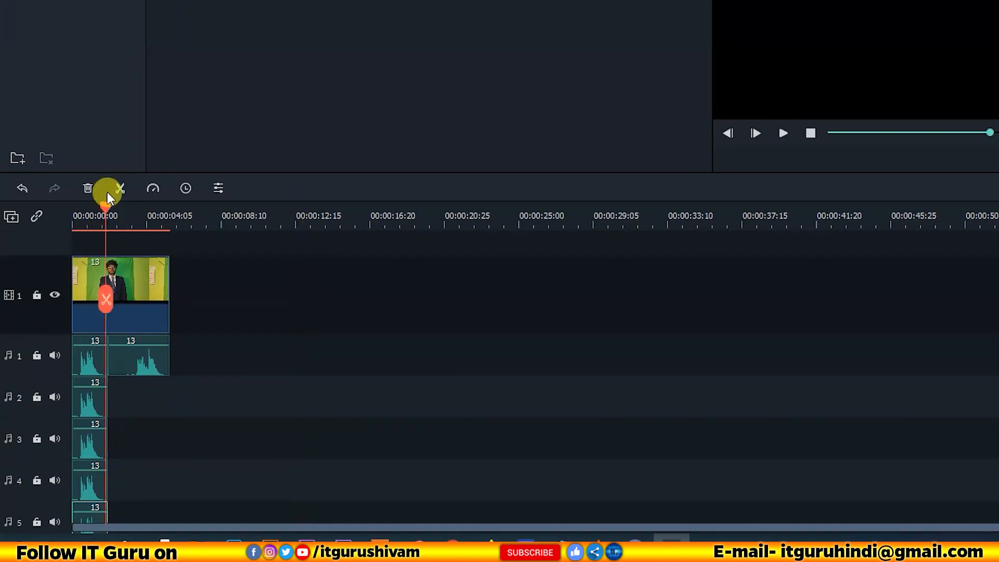
{"action": "left_click_drag", "start_coordinate": [91, 203], "coordinate": [68, 203]}
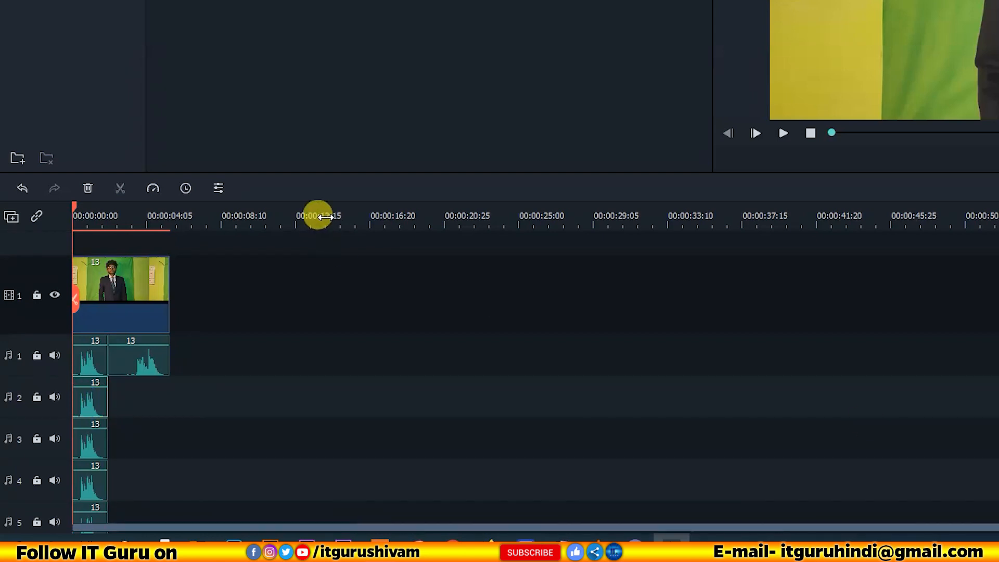
{"action": "left_click_drag", "start_coordinate": [325, 216], "coordinate": [750, 225]}
{"action": "left_click_drag", "start_coordinate": [249, 220], "coordinate": [388, 207]}
{"action": "left_click", "coordinate": [424, 345]}
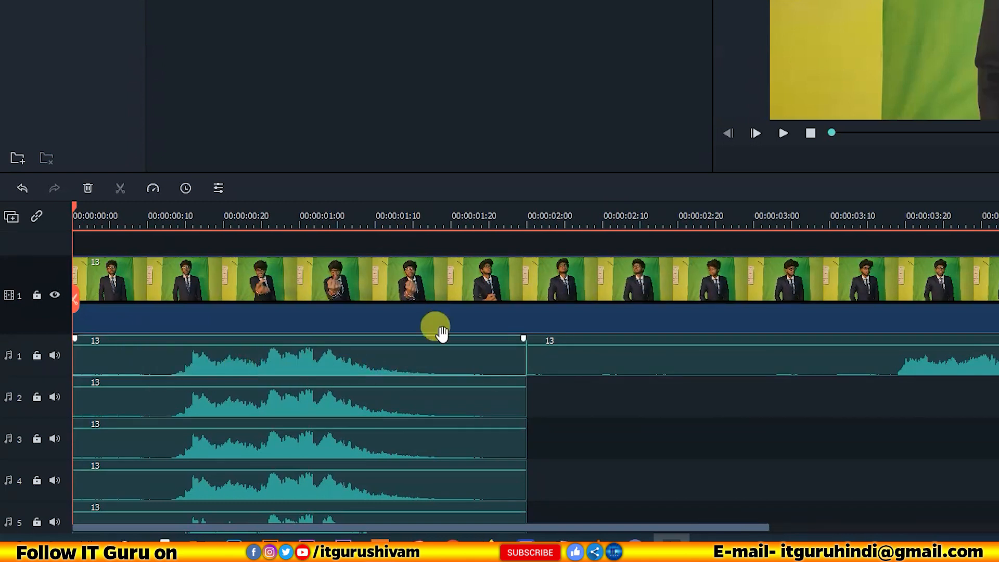
{"action": "left_click", "coordinate": [333, 407]}
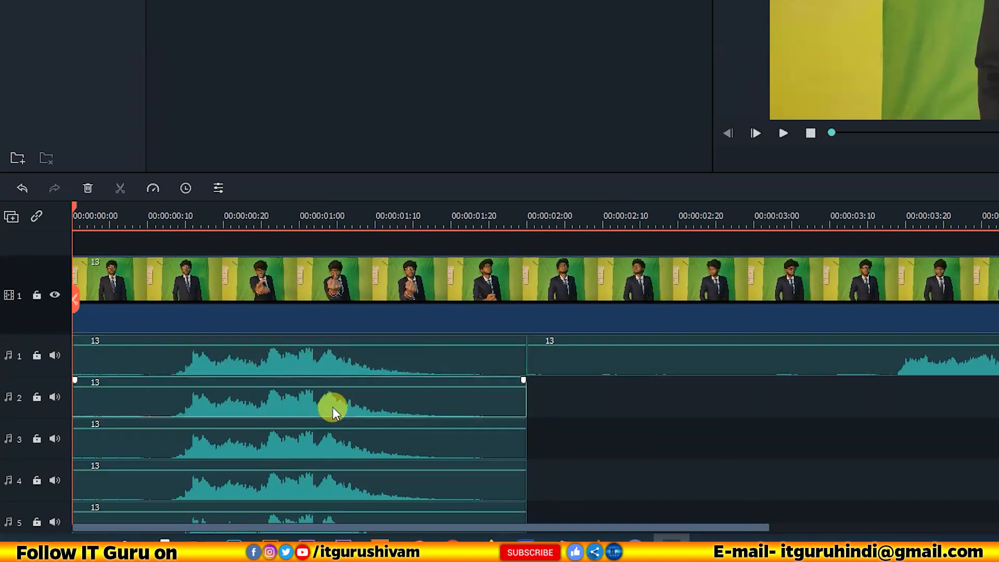
{"action": "left_click_drag", "start_coordinate": [333, 406], "coordinate": [423, 401]}
Stagger the copies on audio tracks 3 and 4 to begin at about 00:00:00:27 and 00:00:01:05.
{"action": "left_click", "coordinate": [308, 438]}
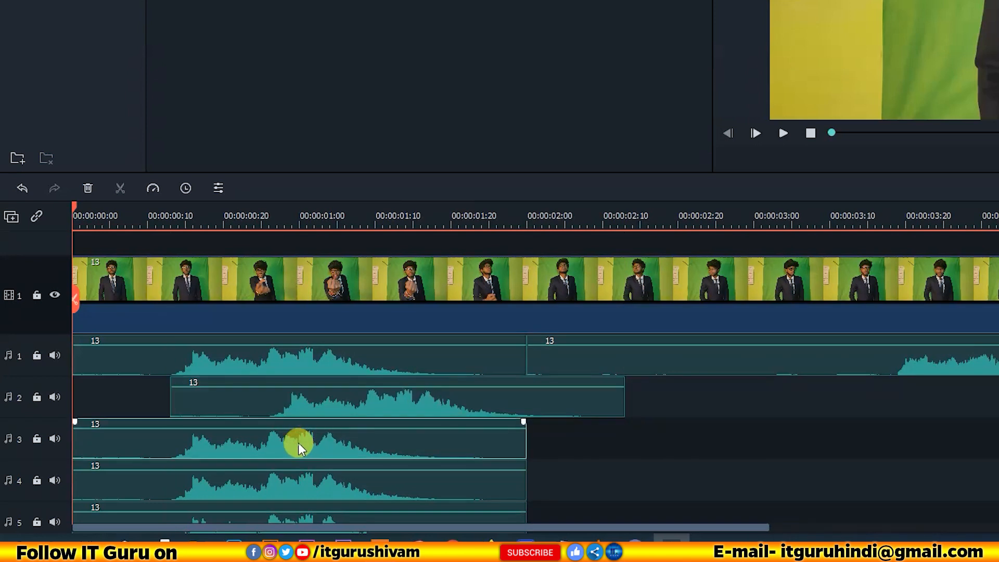
{"action": "left_click_drag", "start_coordinate": [298, 443], "coordinate": [498, 441]}
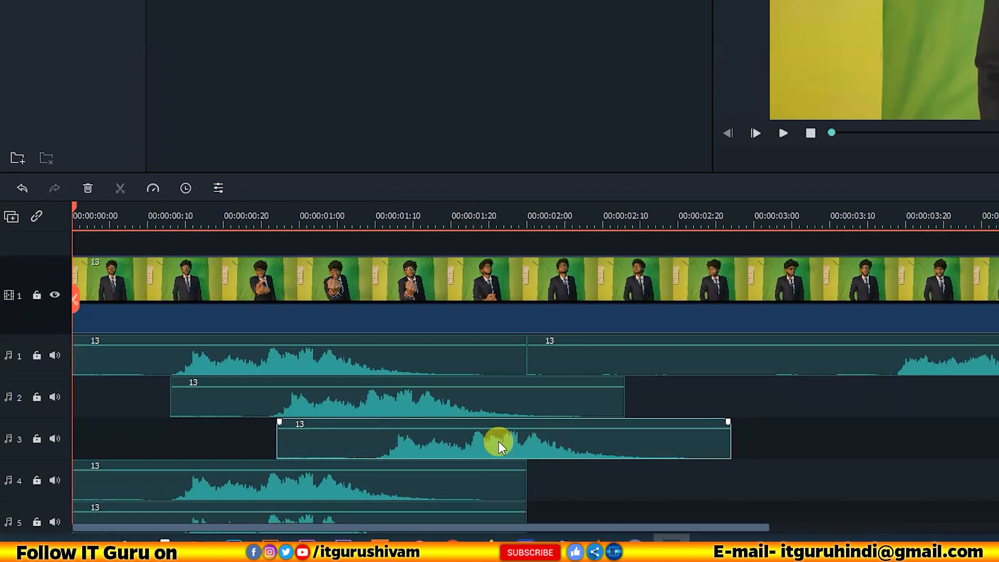
{"action": "left_click_drag", "start_coordinate": [435, 485], "coordinate": [628, 489]}
{"action": "left_click_drag", "start_coordinate": [555, 485], "coordinate": [617, 488]}
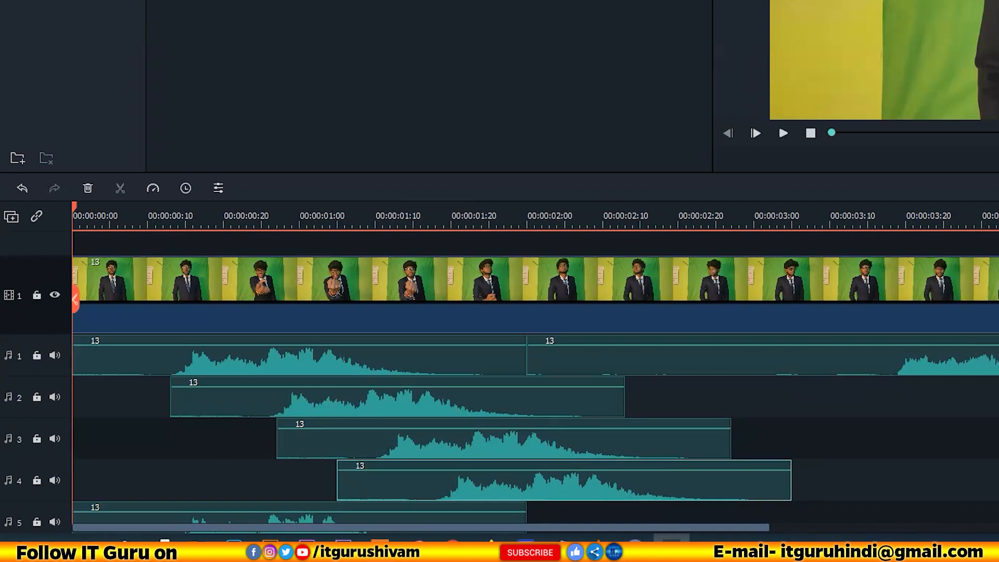
Shift the copy on audio track 5 to begin at about 00:00:01:18 and play the layered audio from the start.
{"action": "scroll", "coordinate": [535, 385], "scroll_direction": "down", "scroll_amount": 2}
{"action": "left_click_drag", "start_coordinate": [457, 486], "coordinate": [760, 492]}
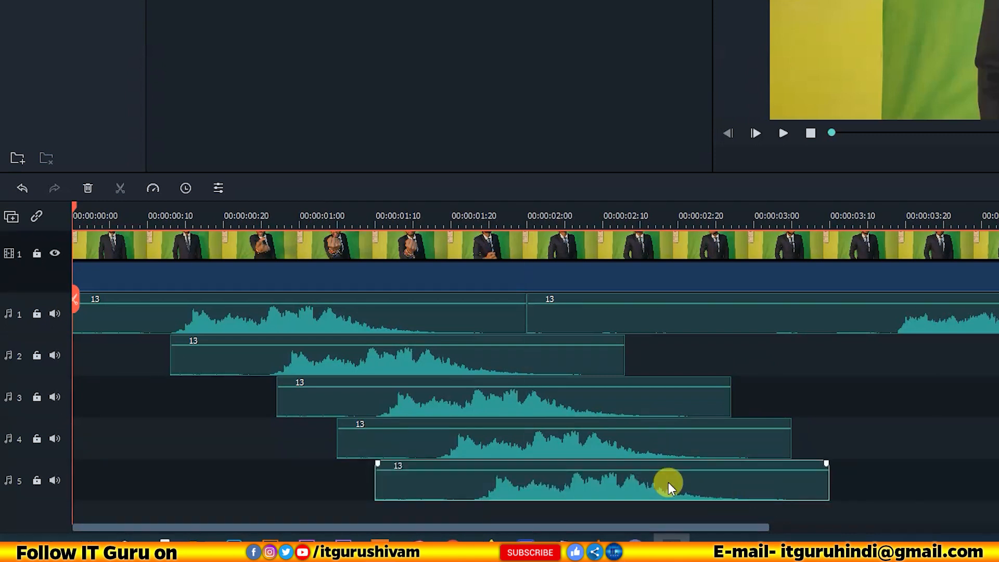
{"action": "left_click_drag", "start_coordinate": [676, 482], "coordinate": [726, 485]}
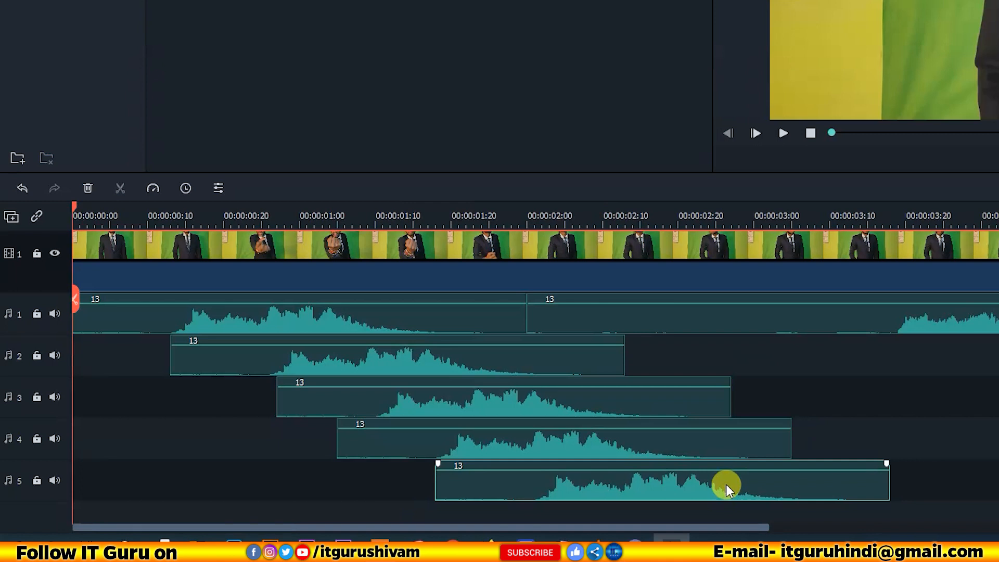
{"action": "left_click", "coordinate": [363, 365]}
{"action": "key", "text": "space"}
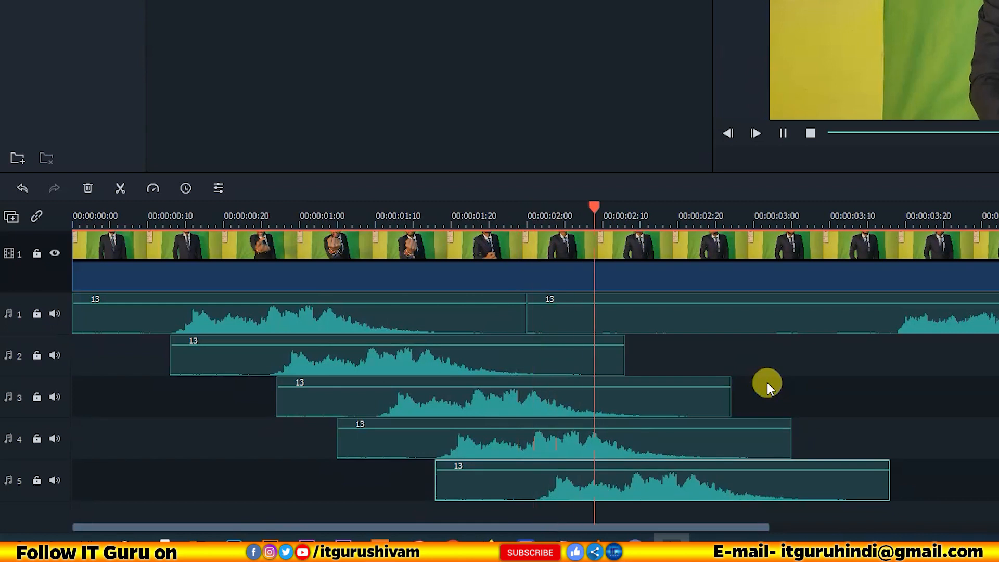
Stop playback and spread the copies on audio tracks 2–5 to begin at about 00:00:00:18, 00:00:01:13, 00:00:02:02 and 00:00:02:14.
{"action": "key", "text": "space"}
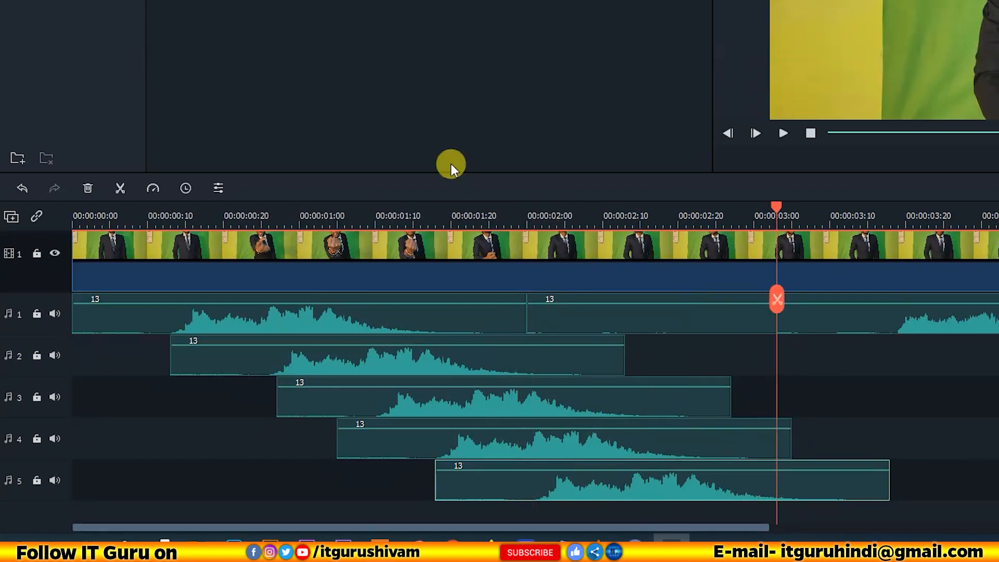
{"action": "left_click_drag", "start_coordinate": [360, 363], "coordinate": [524, 401]}
{"action": "left_click_drag", "start_coordinate": [554, 442], "coordinate": [758, 444]}
{"action": "left_click", "coordinate": [698, 495]}
{"action": "left_click_drag", "start_coordinate": [698, 496], "coordinate": [894, 481]}
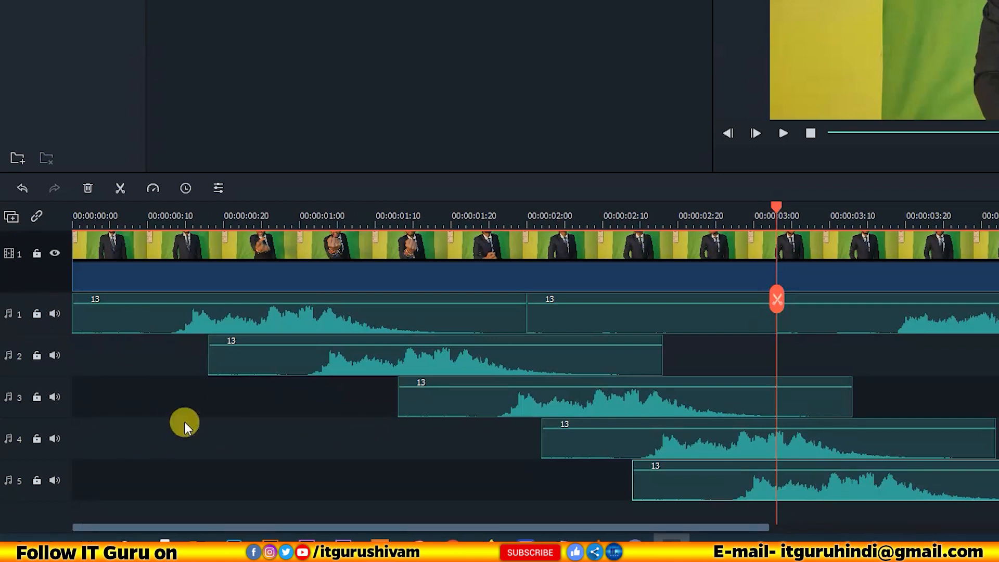
Mute audio track 5 and play the layered audio from the start to check the new spacing.
{"action": "left_click", "coordinate": [10, 488]}
{"action": "left_click", "coordinate": [54, 480]}
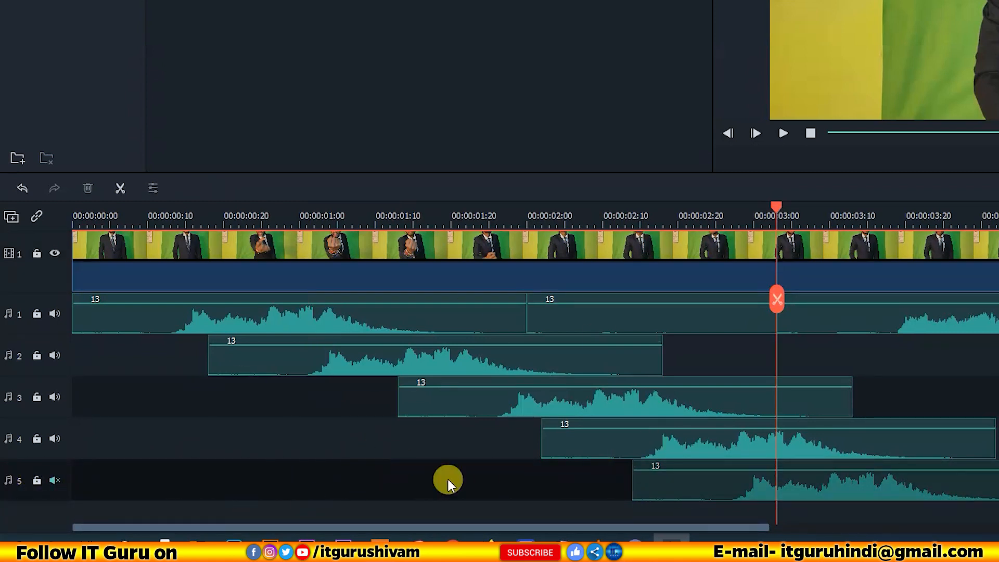
{"action": "left_click", "coordinate": [260, 215]}
{"action": "left_click_drag", "start_coordinate": [260, 207], "coordinate": [55, 189]}
{"action": "key", "text": "space"}
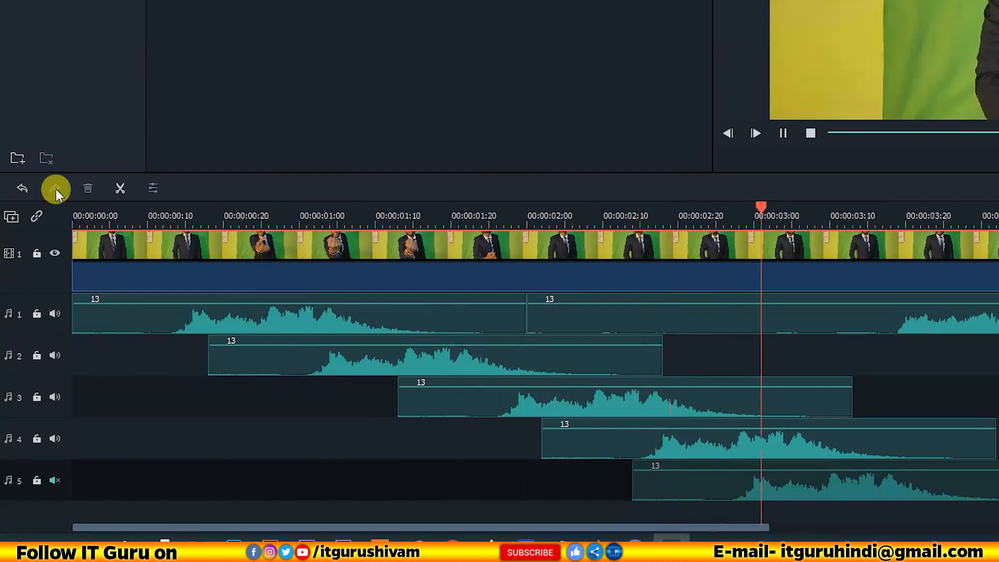
{"action": "key", "text": "space"}
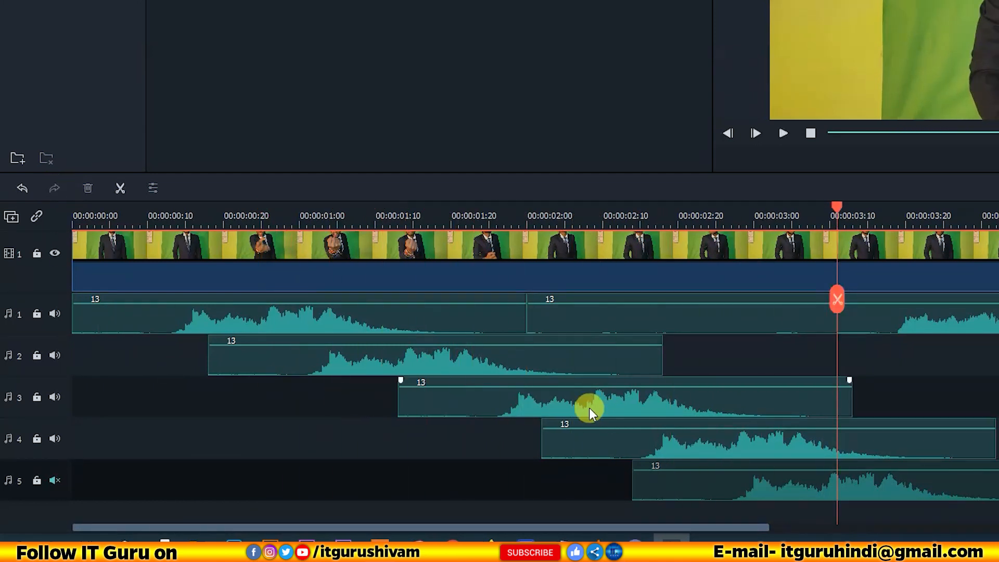
Shift the copies on audio tracks 3, 4 and 5 to begin at about 00:00:01:08, 00:00:02:00 and 00:00:02:22.
{"action": "left_click_drag", "start_coordinate": [575, 408], "coordinate": [483, 405]}
{"action": "left_click", "coordinate": [633, 432]}
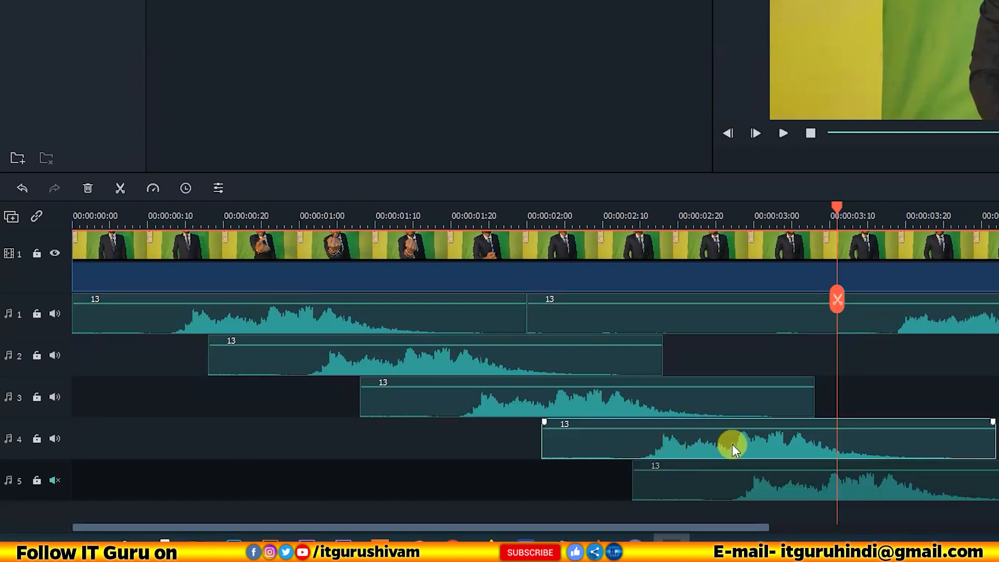
{"action": "left_click_drag", "start_coordinate": [729, 444], "coordinate": [697, 445]}
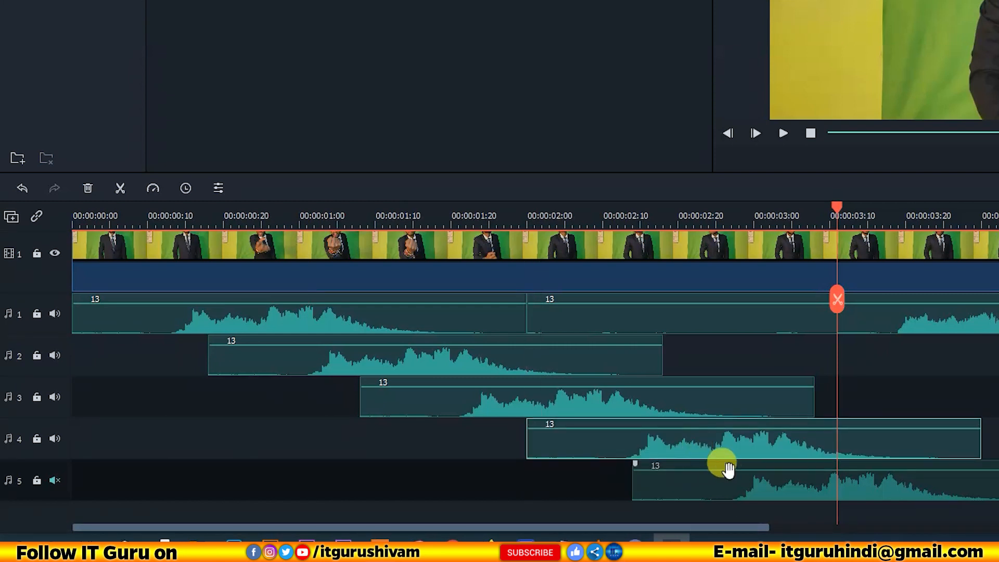
{"action": "left_click_drag", "start_coordinate": [729, 495], "coordinate": [786, 492]}
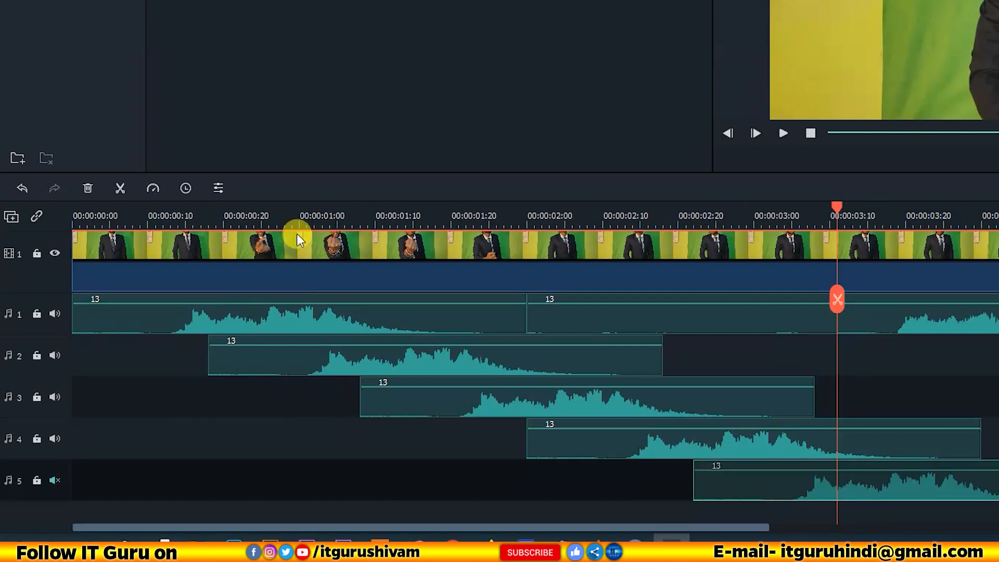
Play the timeline from the start to listen to the evenly staggered copies, stopping at about three seconds.
{"action": "left_click", "coordinate": [139, 214]}
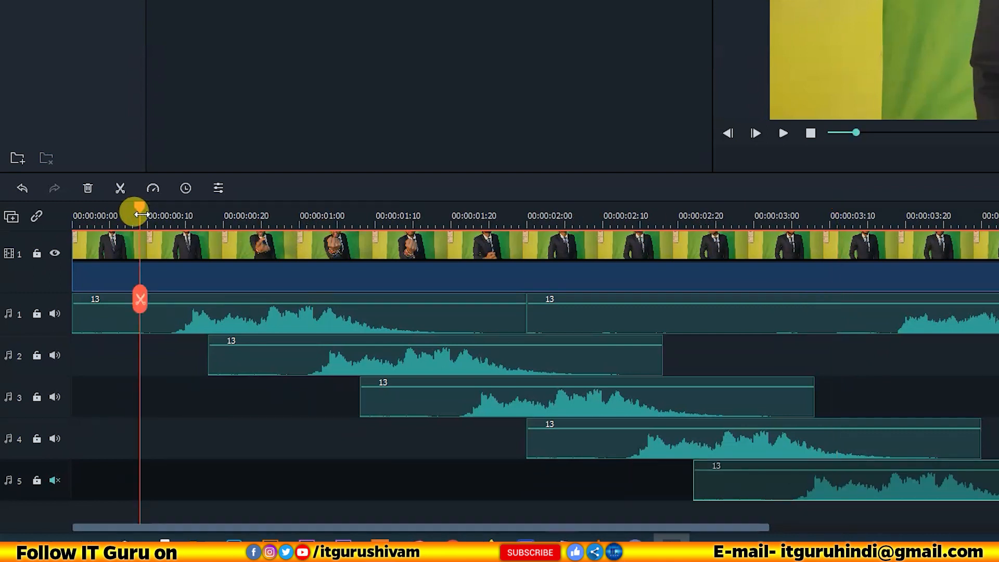
{"action": "left_click_drag", "start_coordinate": [137, 205], "coordinate": [11, 202]}
{"action": "key", "text": "space"}
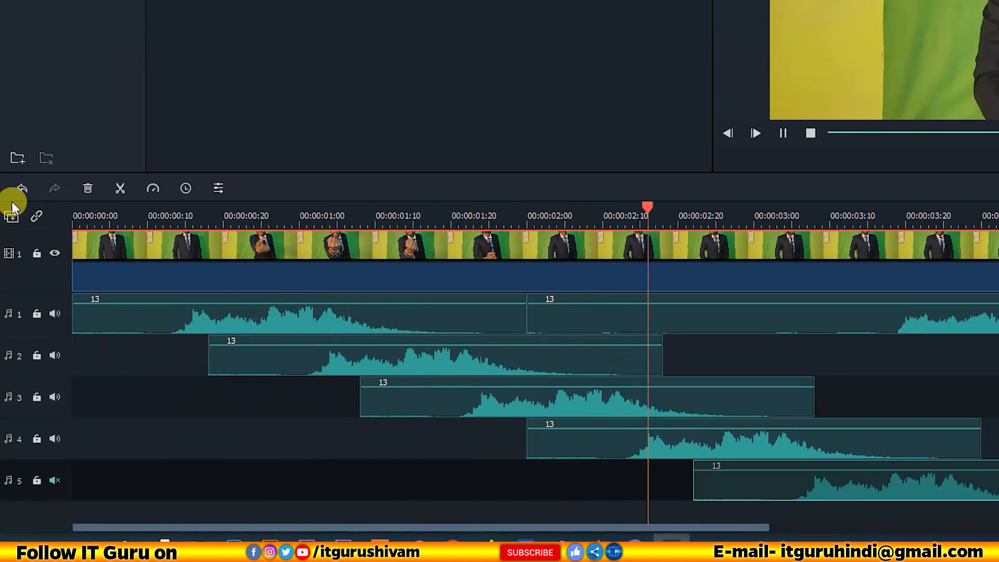
{"action": "key", "text": "space"}
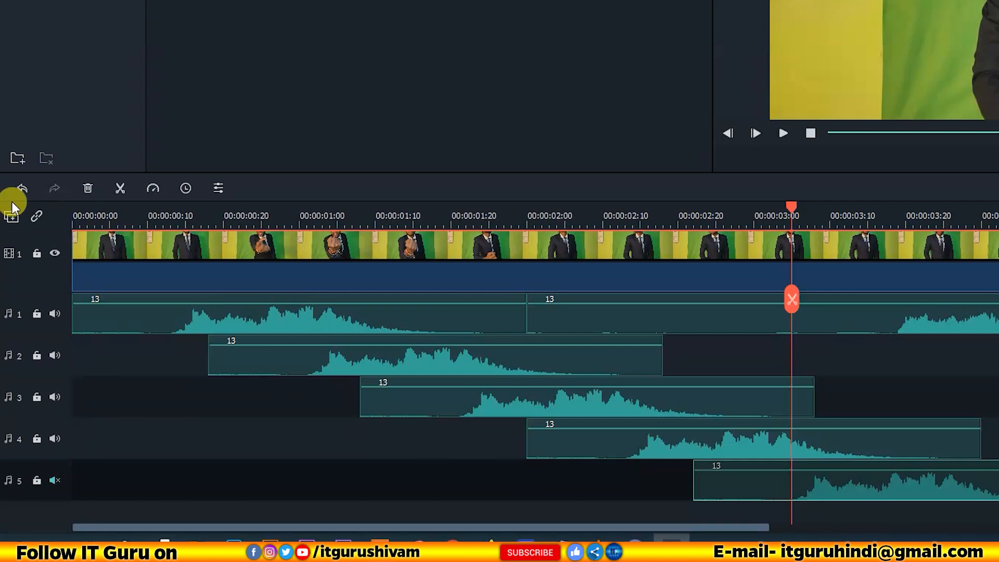
Open the audio settings of the copy on audio track 2 and lower its volume to -4.76 dB.
{"action": "left_click", "coordinate": [420, 219]}
{"action": "left_click", "coordinate": [467, 365]}
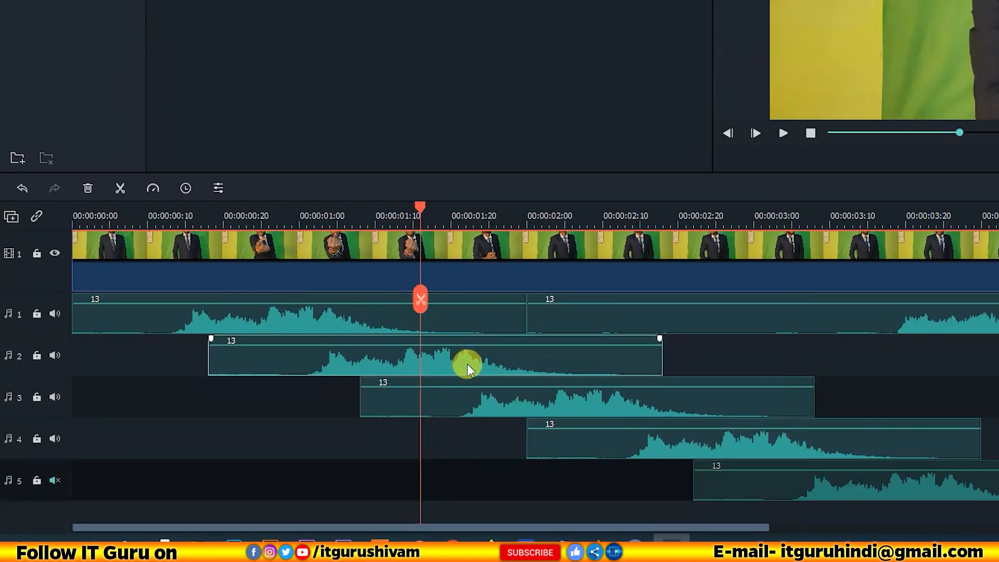
{"action": "mouse_move", "coordinate": [439, 343]}
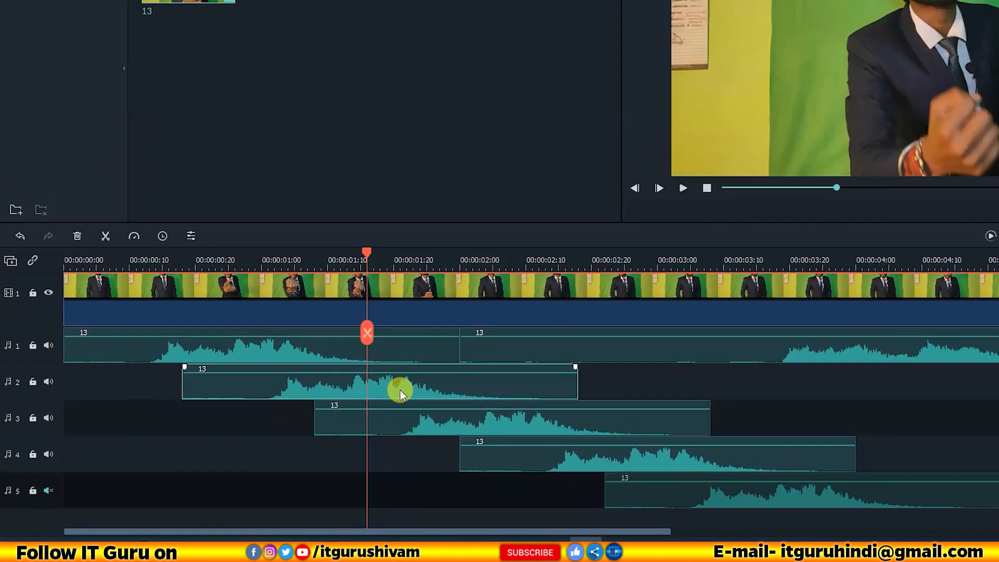
{"action": "double_click", "coordinate": [401, 389]}
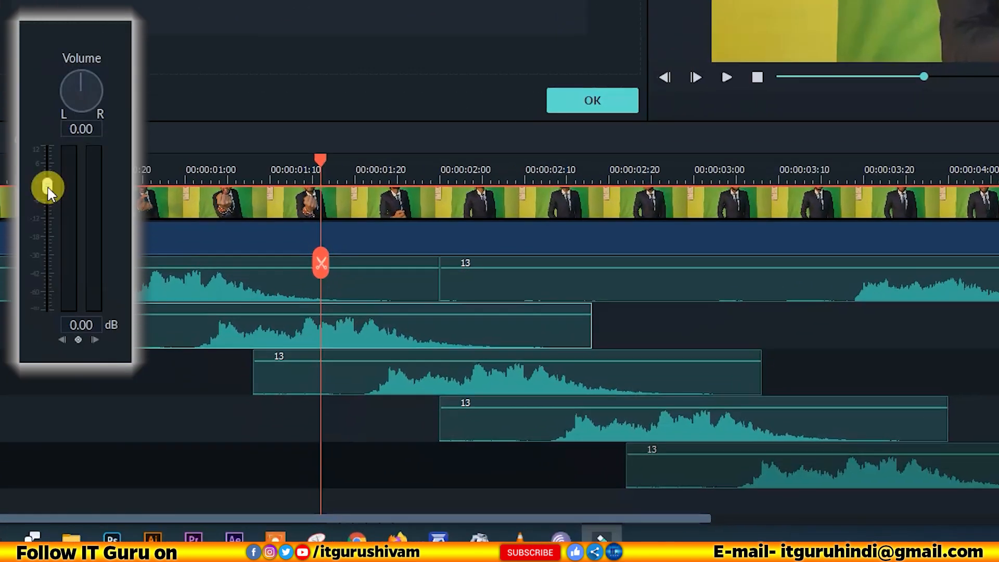
{"action": "left_click_drag", "start_coordinate": [38, 136], "coordinate": [37, 144]}
{"action": "mouse_move", "coordinate": [48, 198]}
{"action": "left_mouse_down"}
{"action": "mouse_move", "coordinate": [47, 210]}
{"action": "mouse_move", "coordinate": [45, 201]}
{"action": "left_mouse_up"}
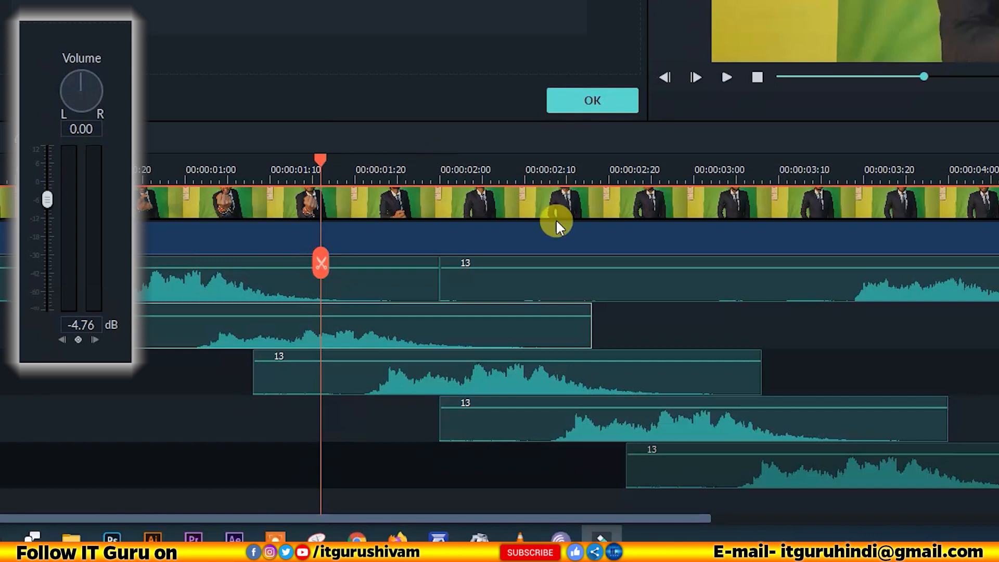
Lower the volume of the copy on audio track 3 to -7.24 dB and the copy on track 4 to -15.62 dB.
{"action": "left_click", "coordinate": [514, 388]}
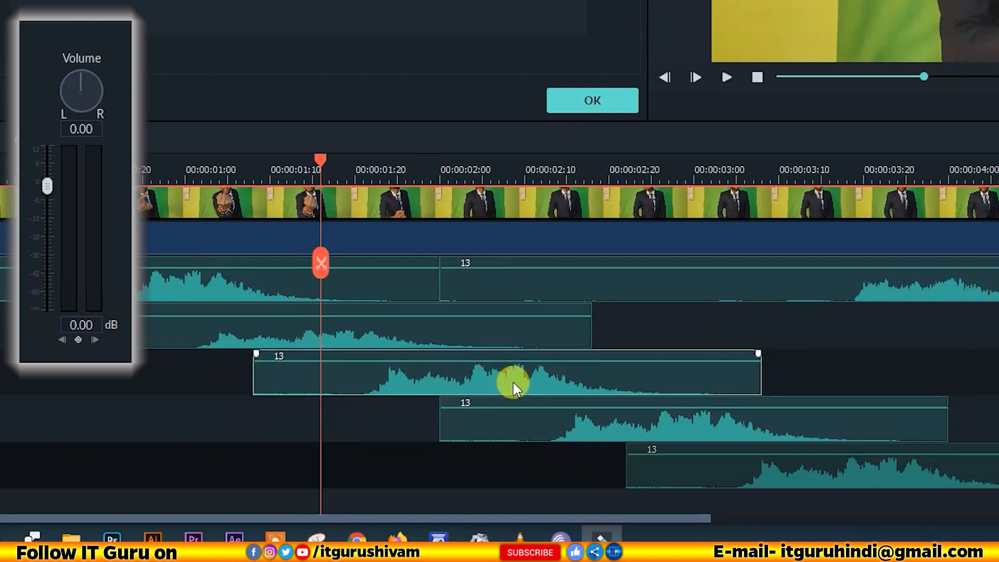
{"action": "left_click_drag", "start_coordinate": [45, 189], "coordinate": [44, 211]}
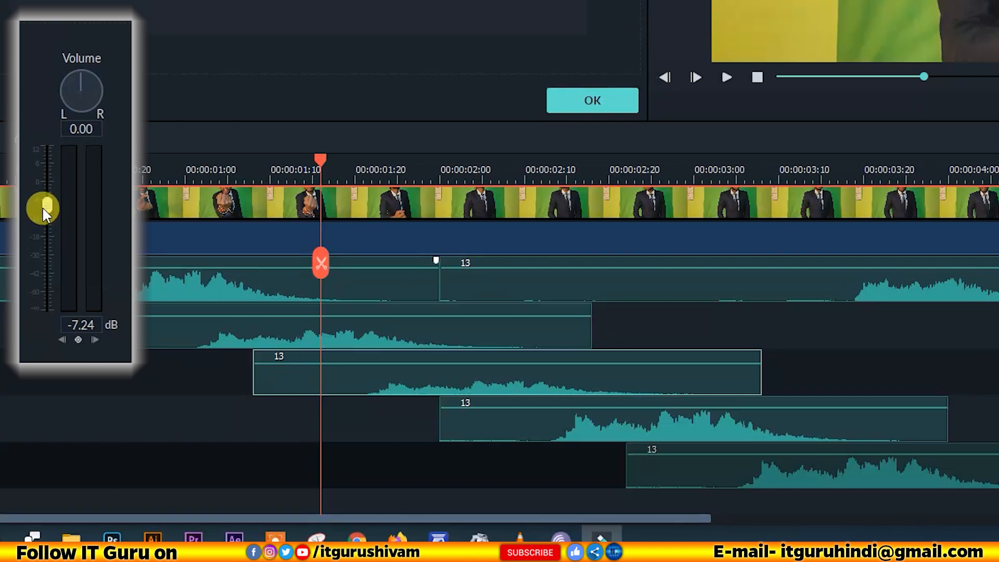
{"action": "left_click", "coordinate": [640, 414]}
{"action": "left_click", "coordinate": [623, 435]}
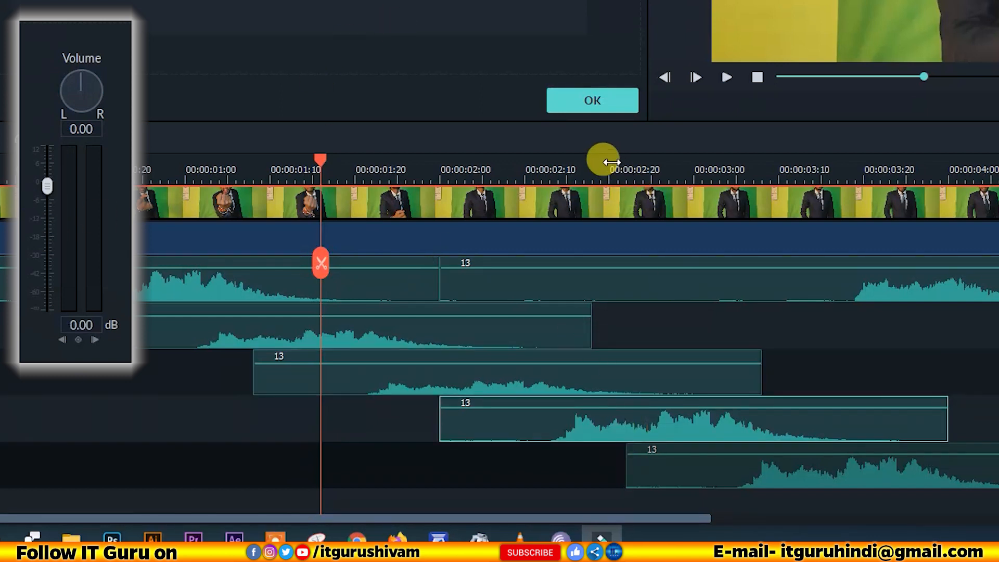
{"action": "left_click", "coordinate": [609, 162]}
{"action": "left_click", "coordinate": [635, 390]}
{"action": "left_click", "coordinate": [614, 426]}
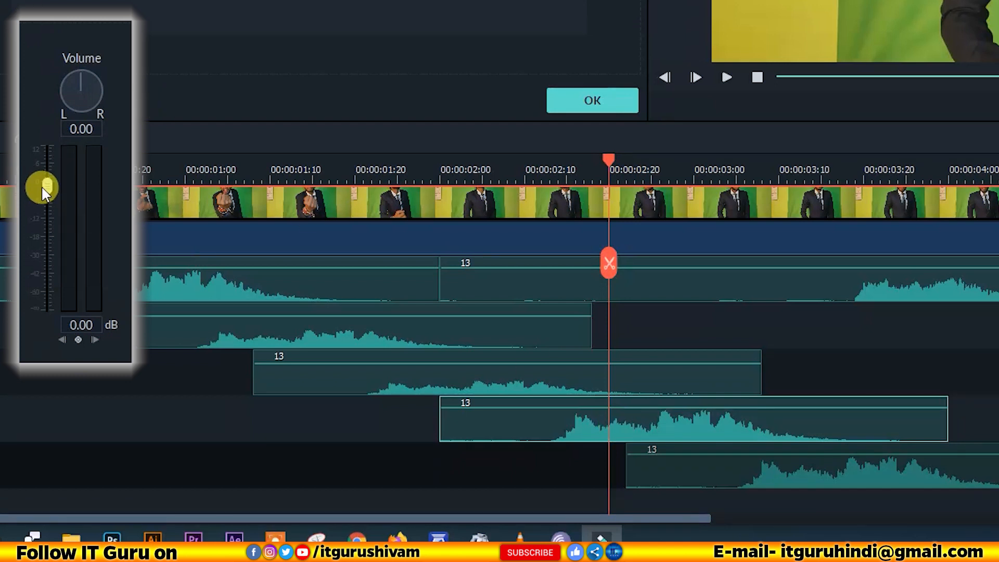
{"action": "left_click_drag", "start_coordinate": [46, 188], "coordinate": [49, 236]}
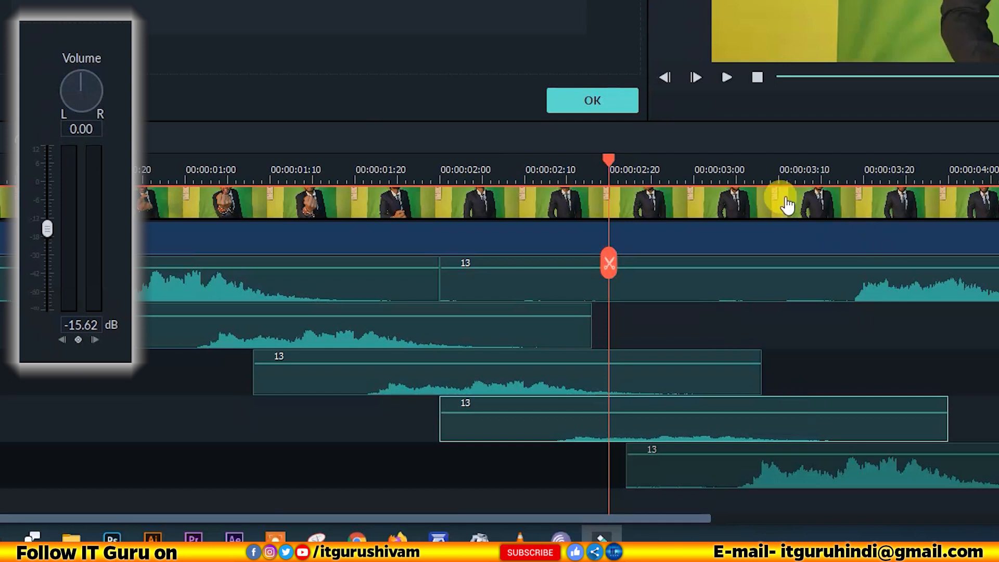
Unmute audio track 5 and lower the volume of its copy to -22.55 dB.
{"action": "left_click", "coordinate": [736, 174]}
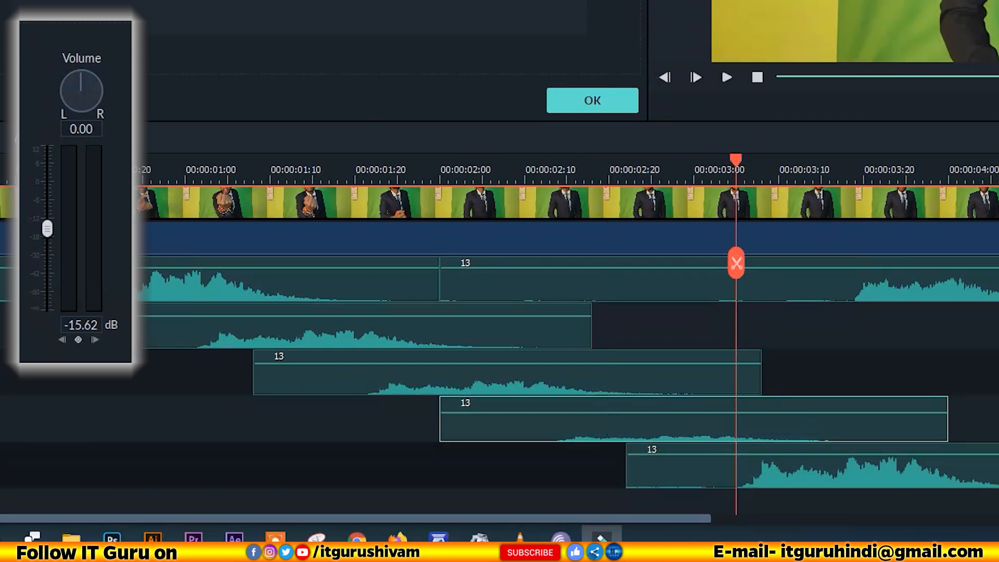
{"action": "left_click", "coordinate": [796, 481]}
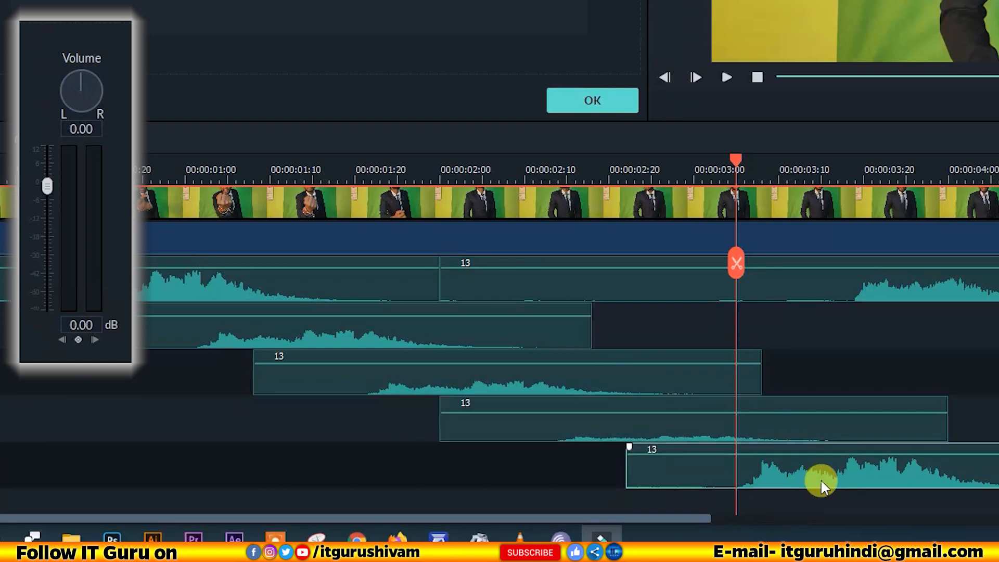
{"action": "left_click_drag", "start_coordinate": [47, 186], "coordinate": [46, 243]}
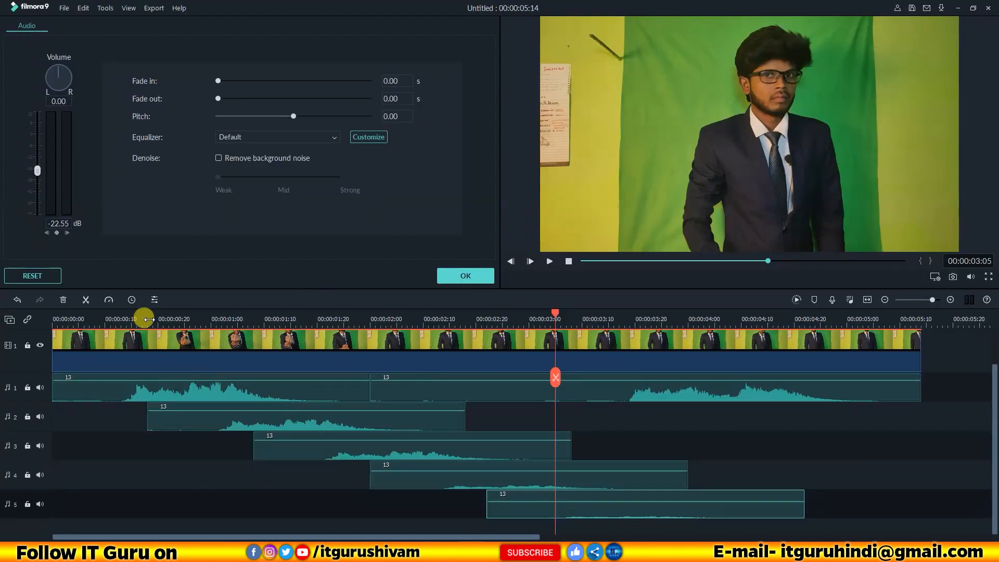
Play the timeline twice from near the start to listen to the fading echo.
{"action": "left_click", "coordinate": [115, 314]}
{"action": "key", "text": "space"}
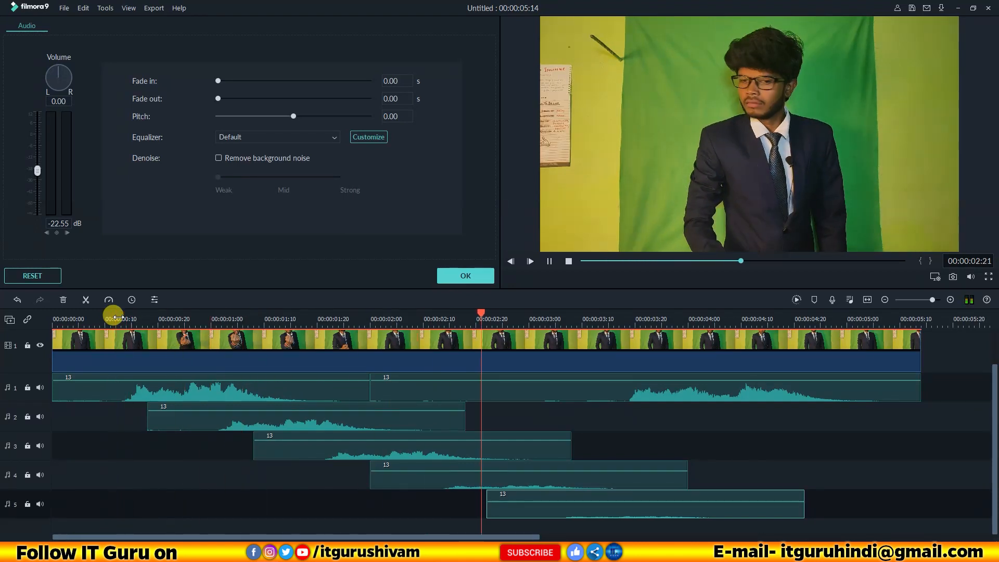
{"action": "key", "text": "space"}
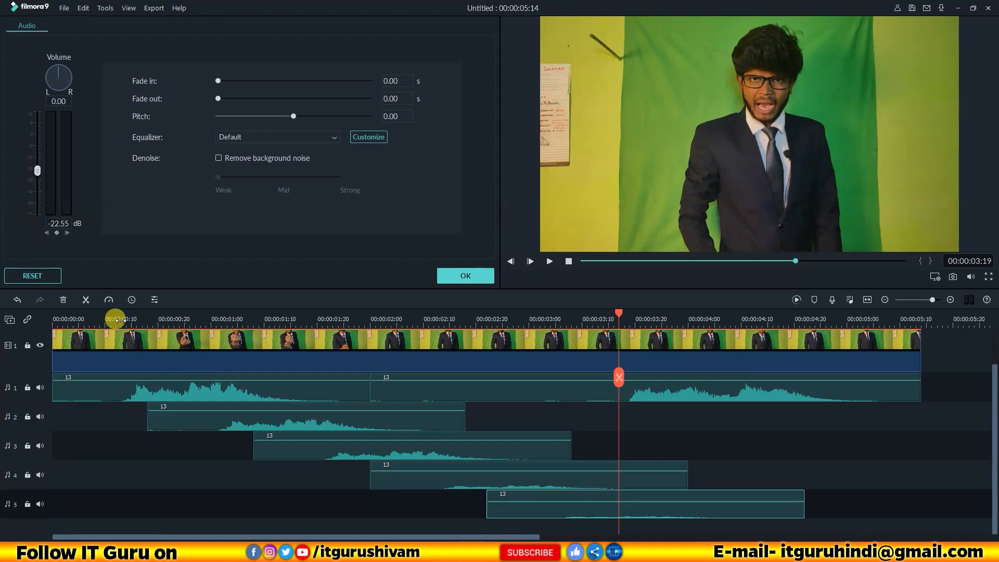
{"action": "left_click", "coordinate": [89, 318]}
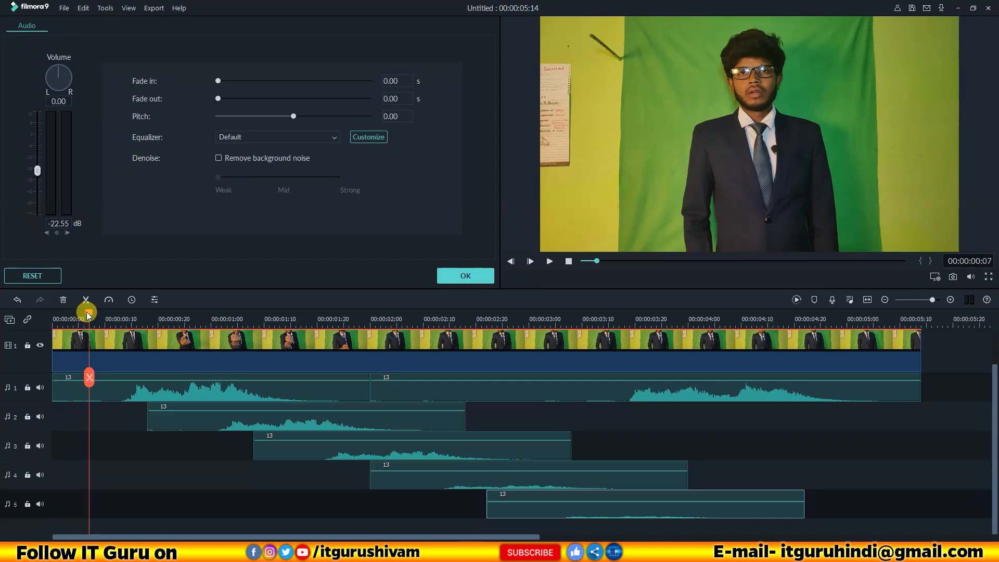
{"action": "key", "text": "space"}
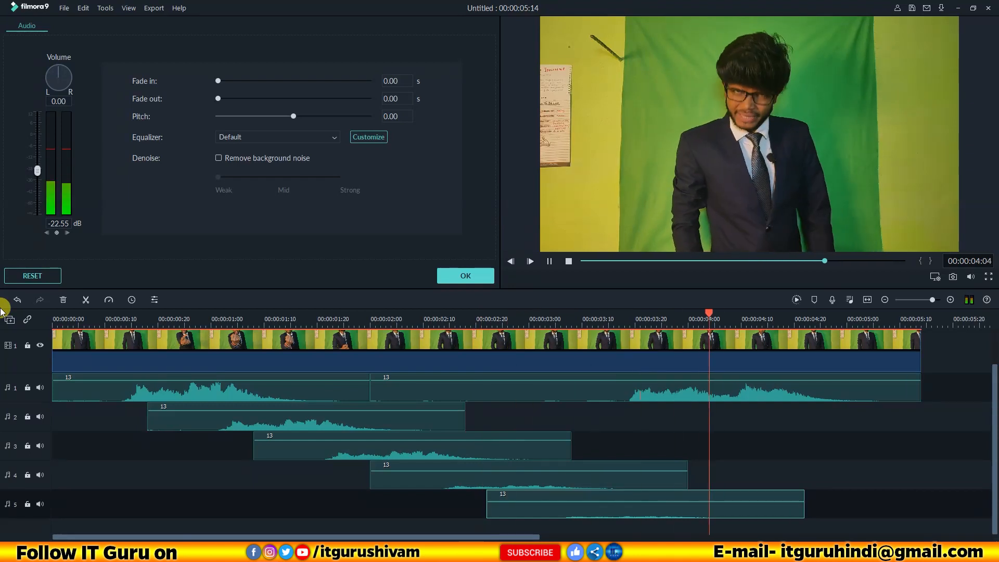
{"action": "key", "text": "space"}
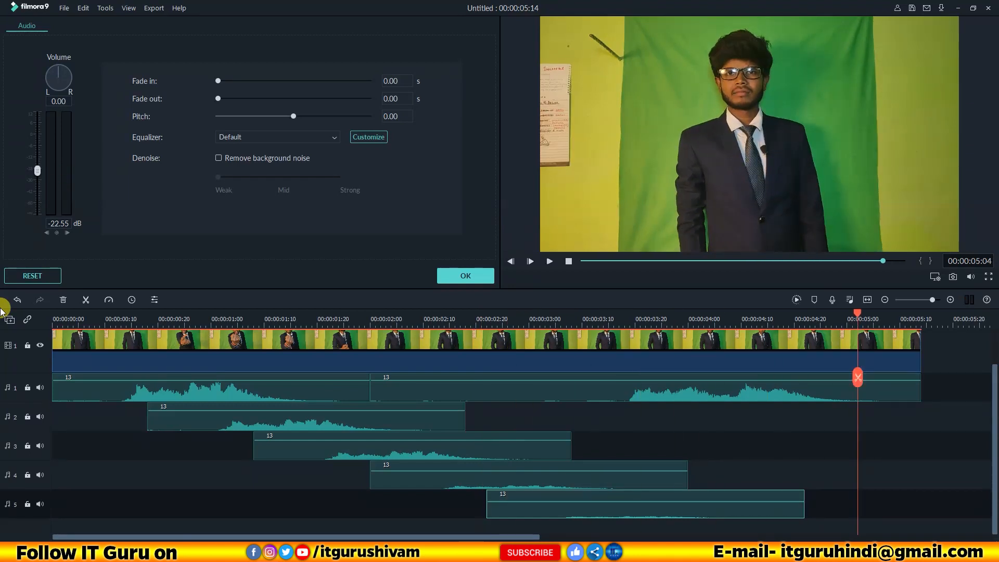